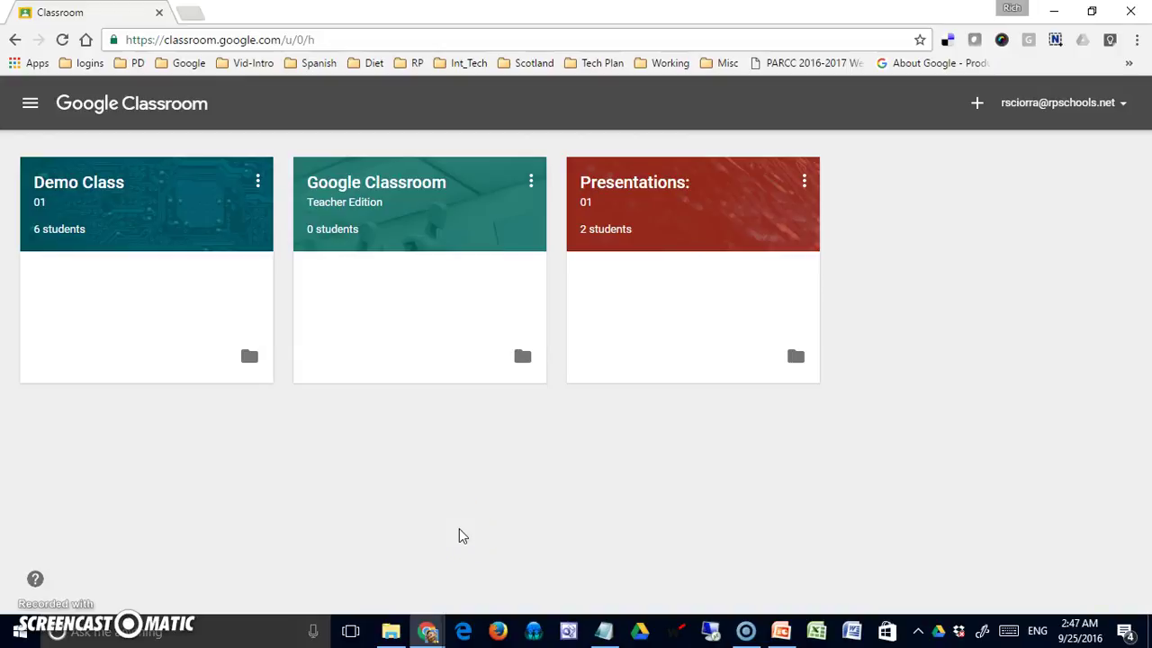
Open the Demo Class 01 stream from the Classes page and scroll down through it
click(79, 185)
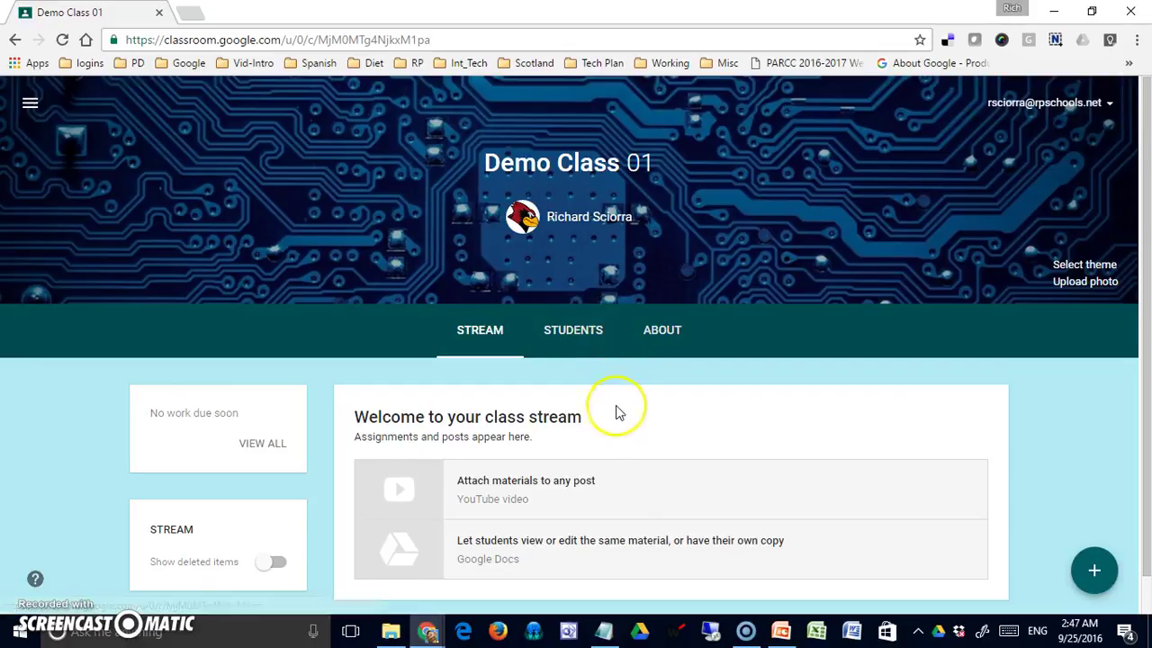
scroll(614, 411, down, 1)
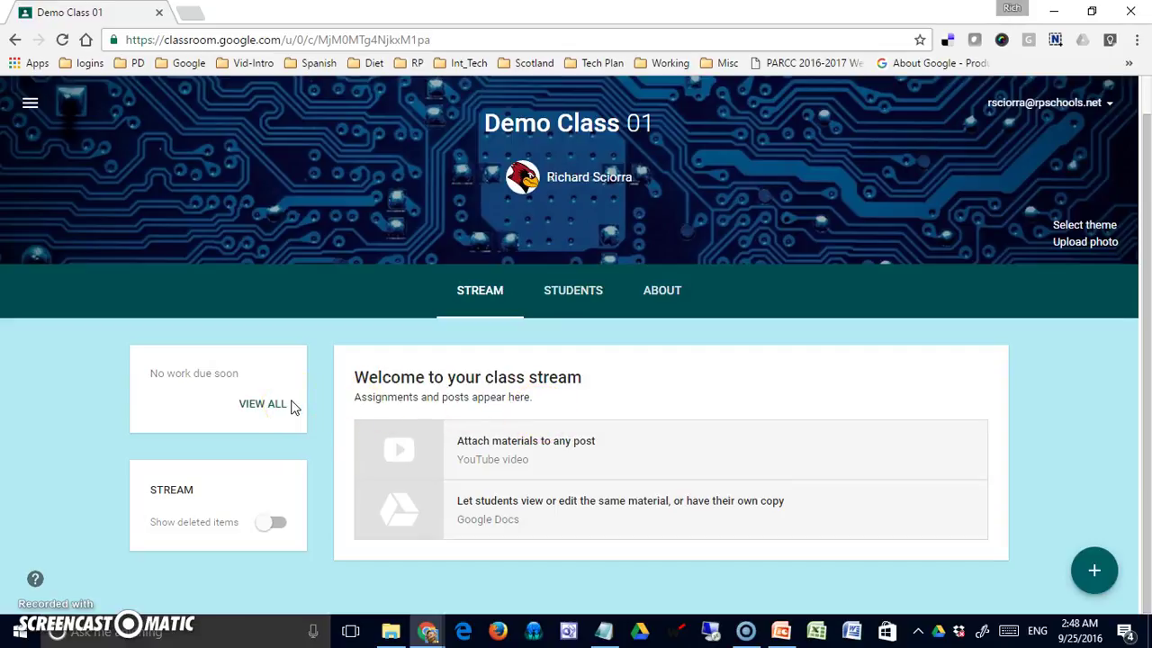
drag(216, 378, 217, 413)
click(270, 411)
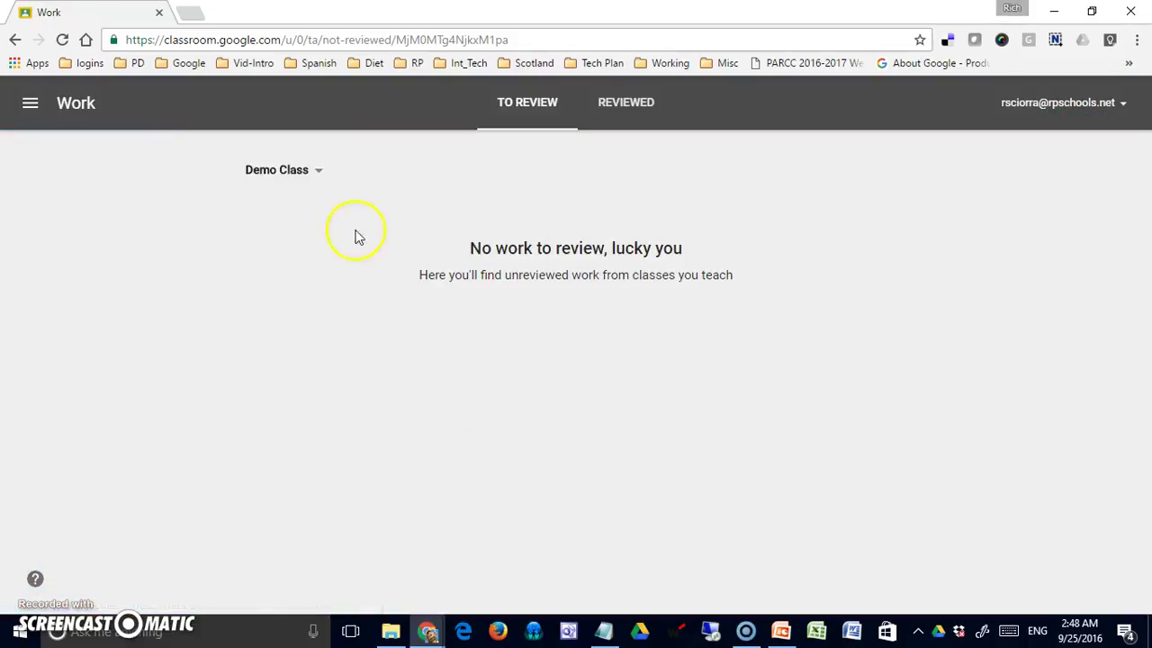
click(31, 103)
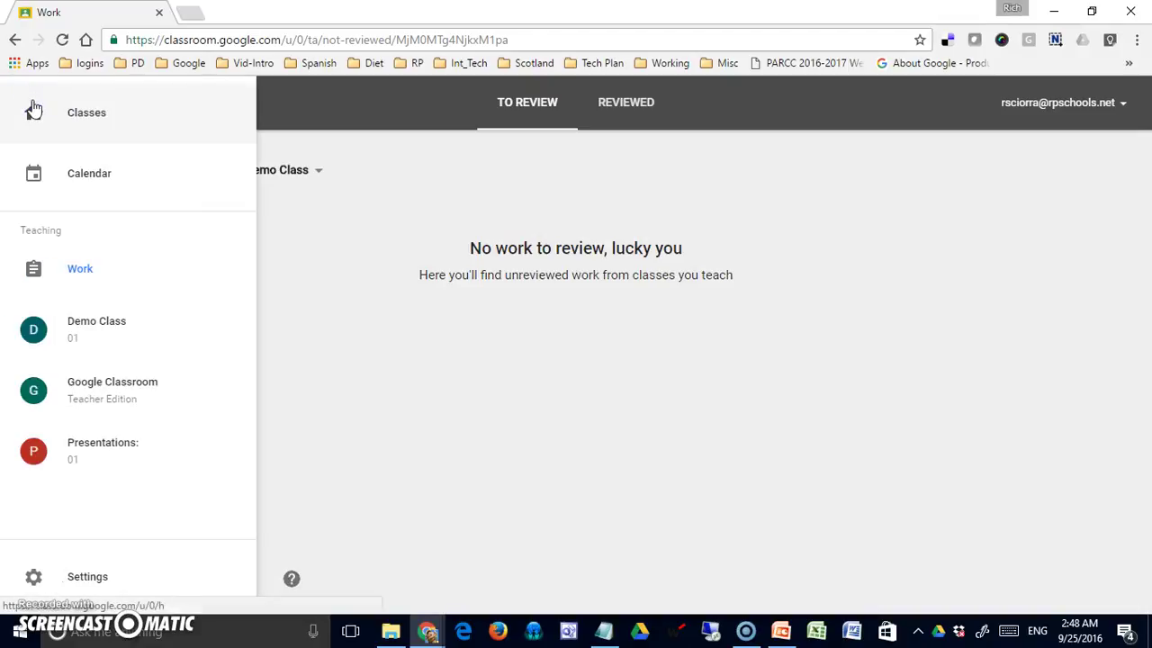
click(72, 115)
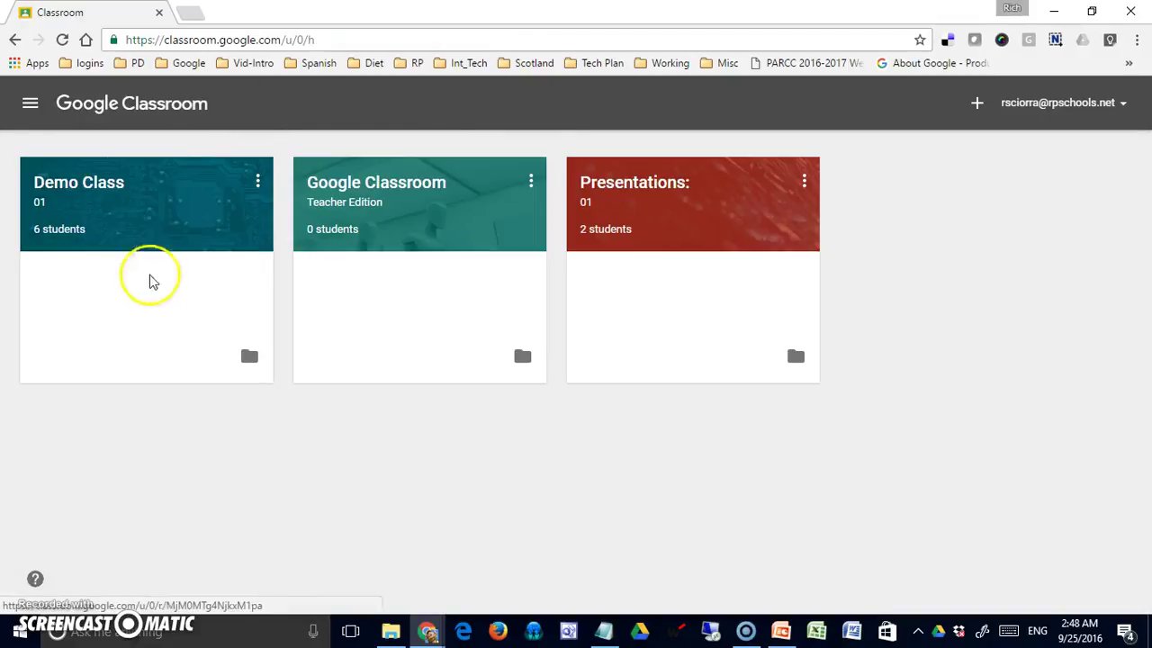
click(113, 193)
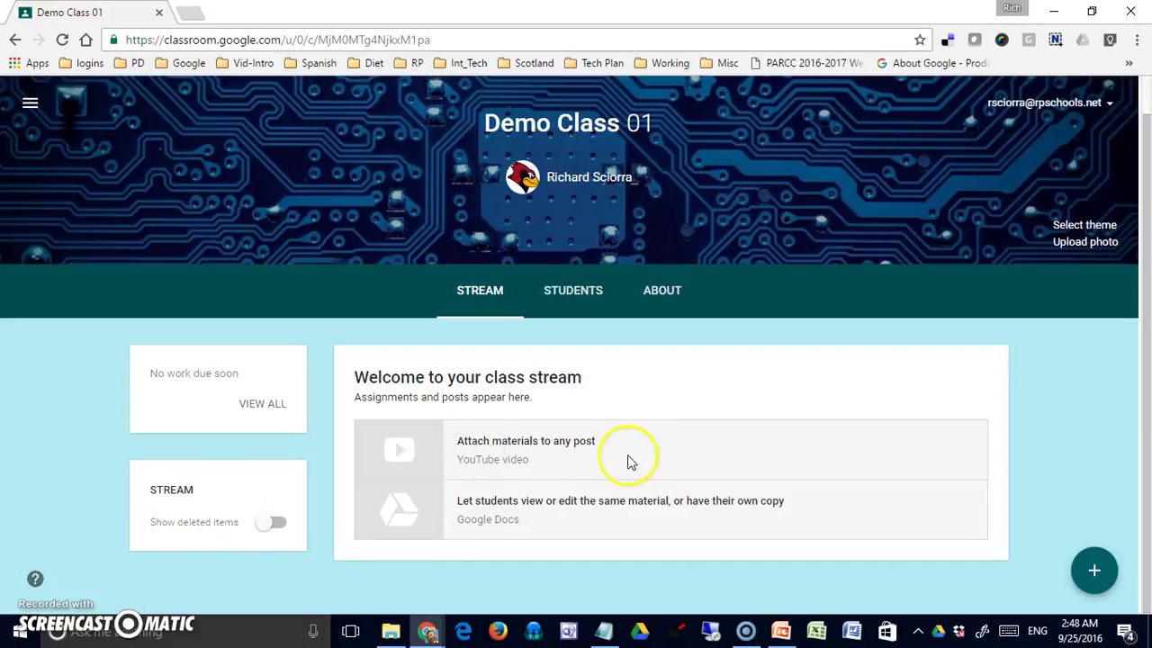
Toggle Show deleted items on and back off, then reveal the create-post options
click(280, 525)
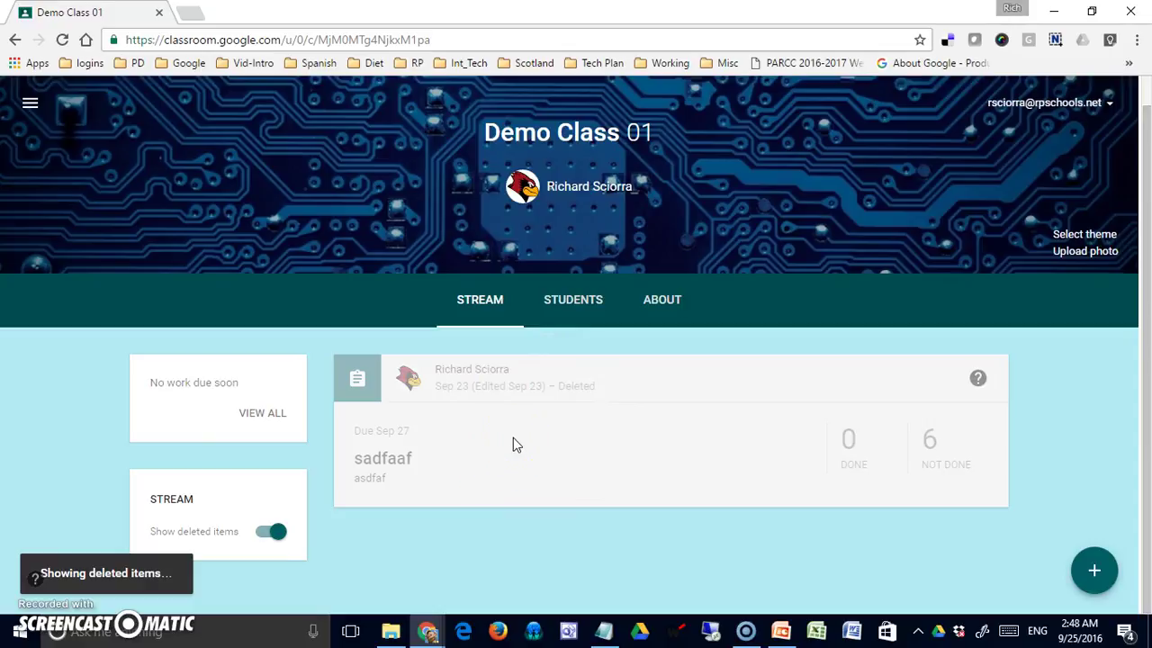
click(269, 534)
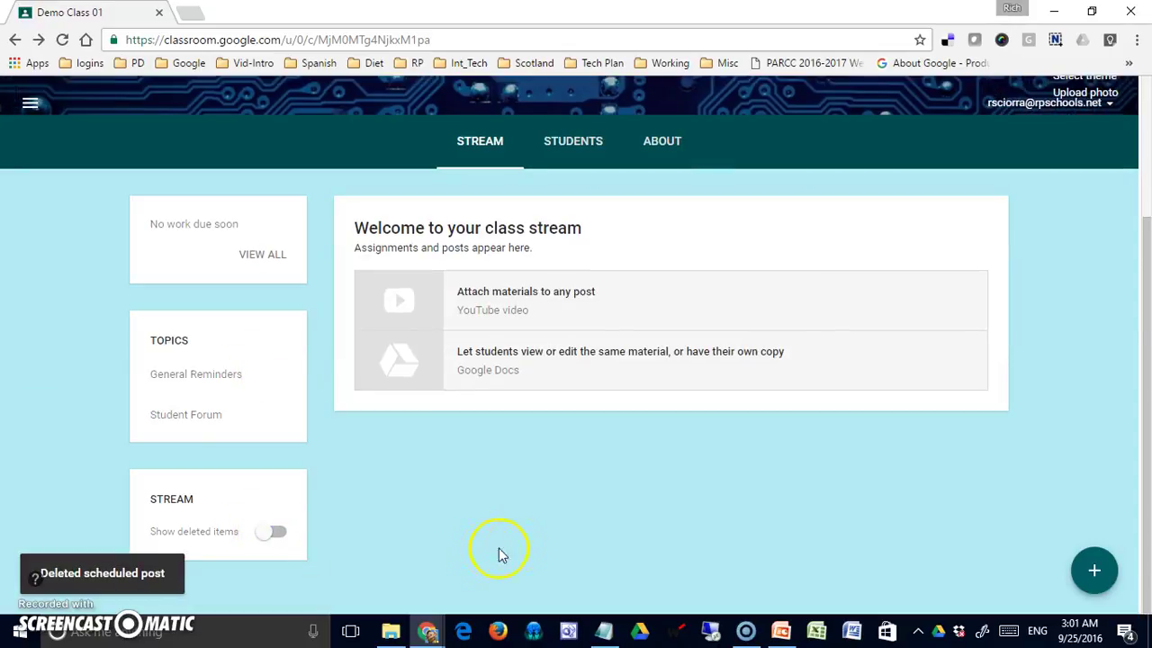
mouse_move(1105, 583)
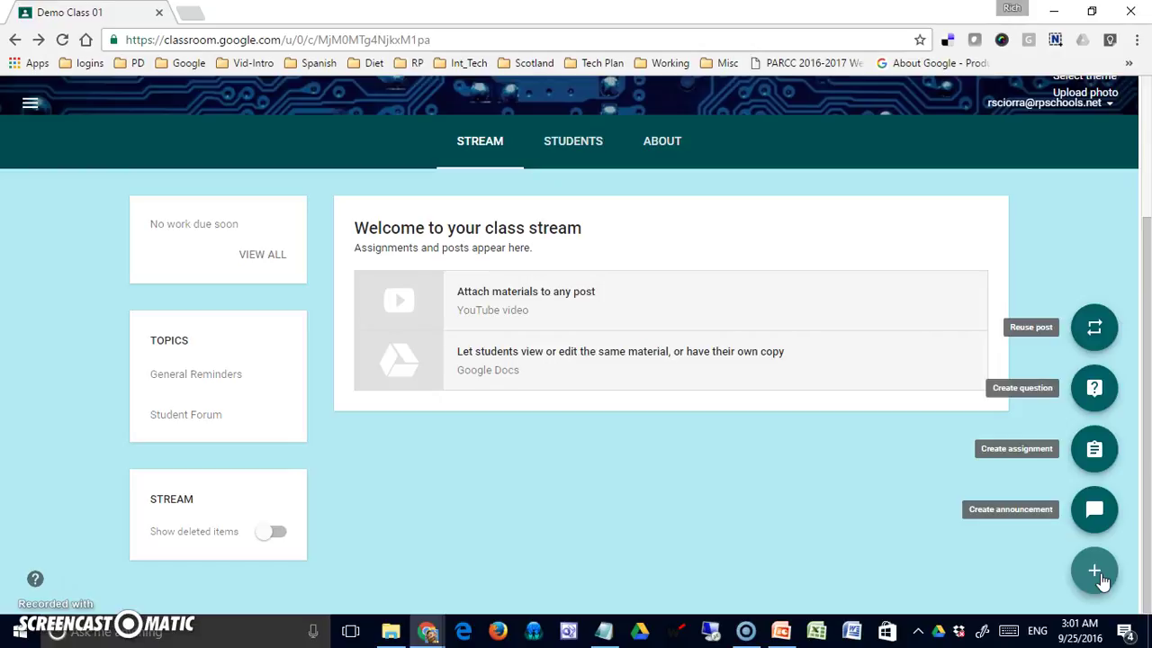
click(1098, 572)
click(1094, 574)
Start a new announcement that posts only to Demo Class 01, ready for its message
click(1094, 513)
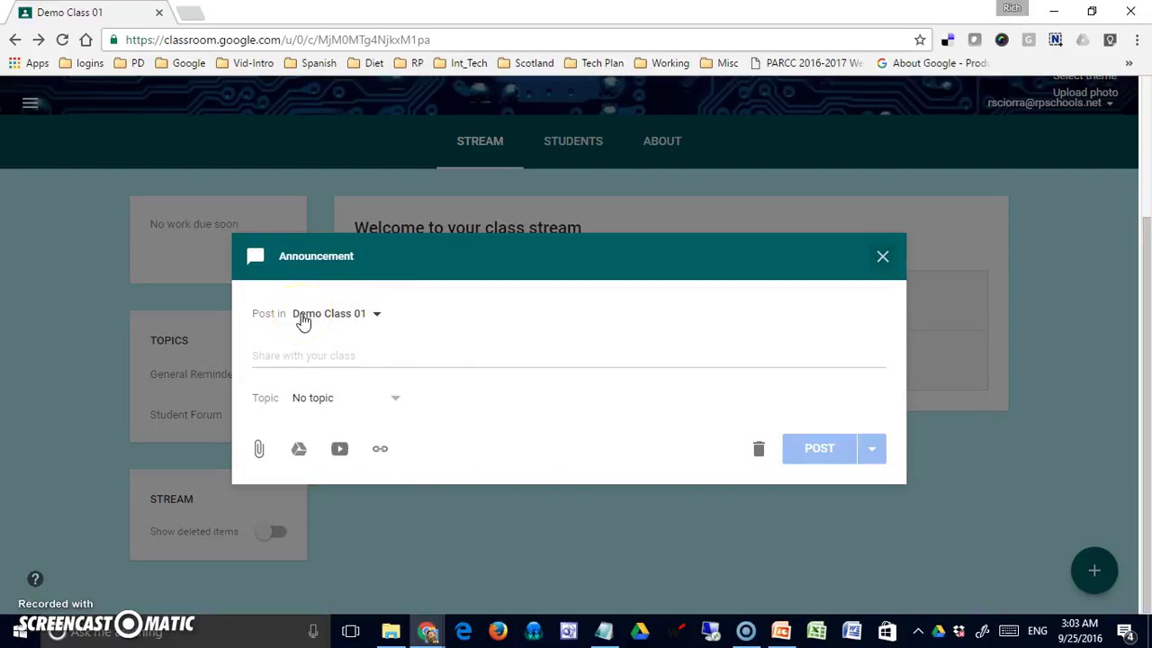
click(378, 317)
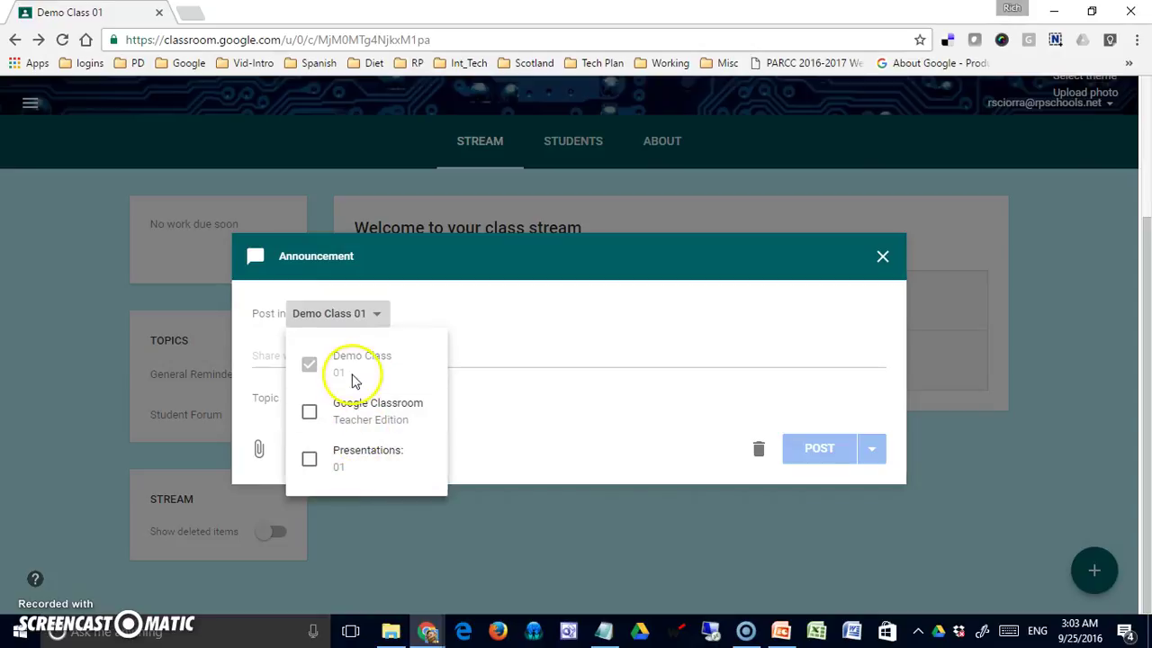
click(309, 412)
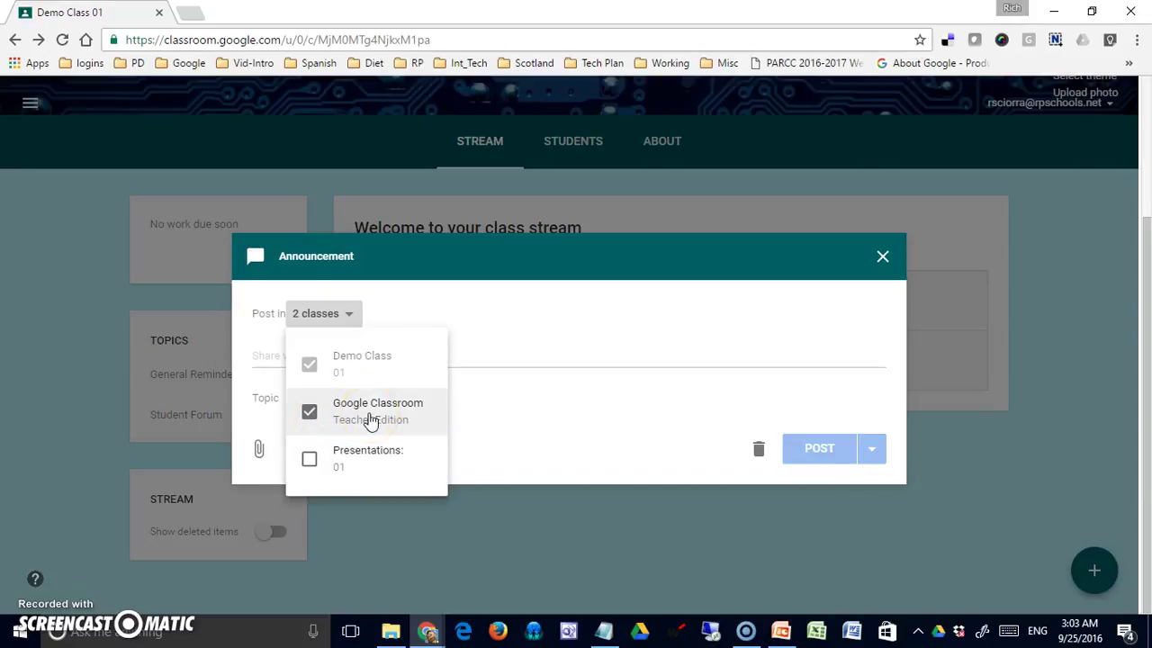
click(309, 413)
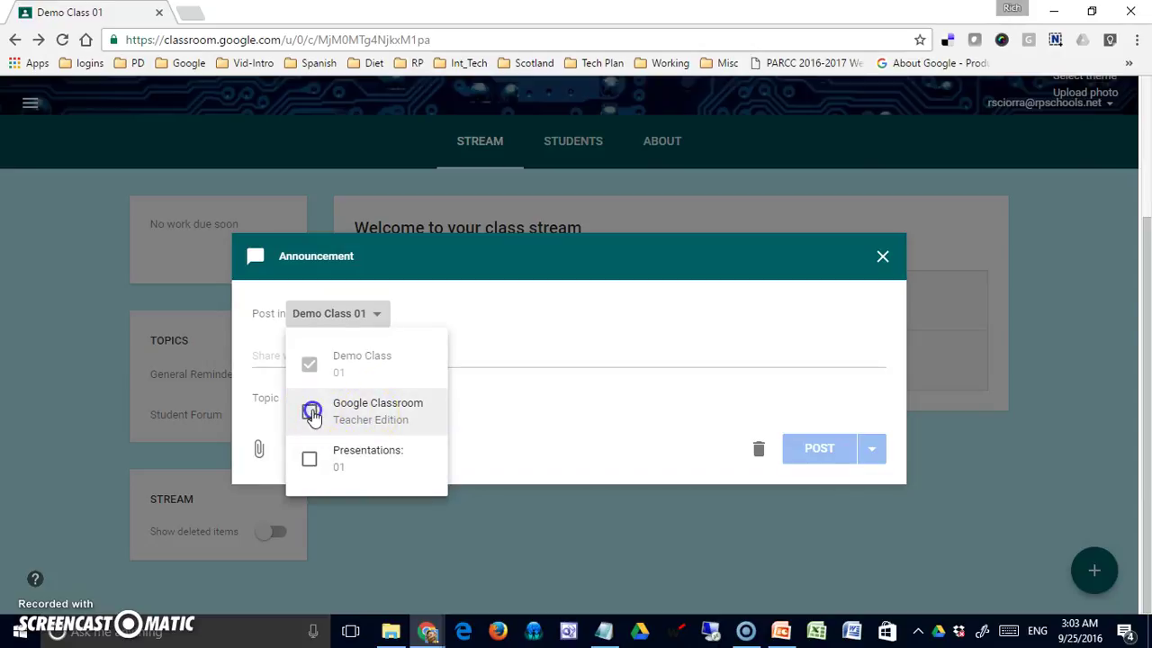
click(582, 412)
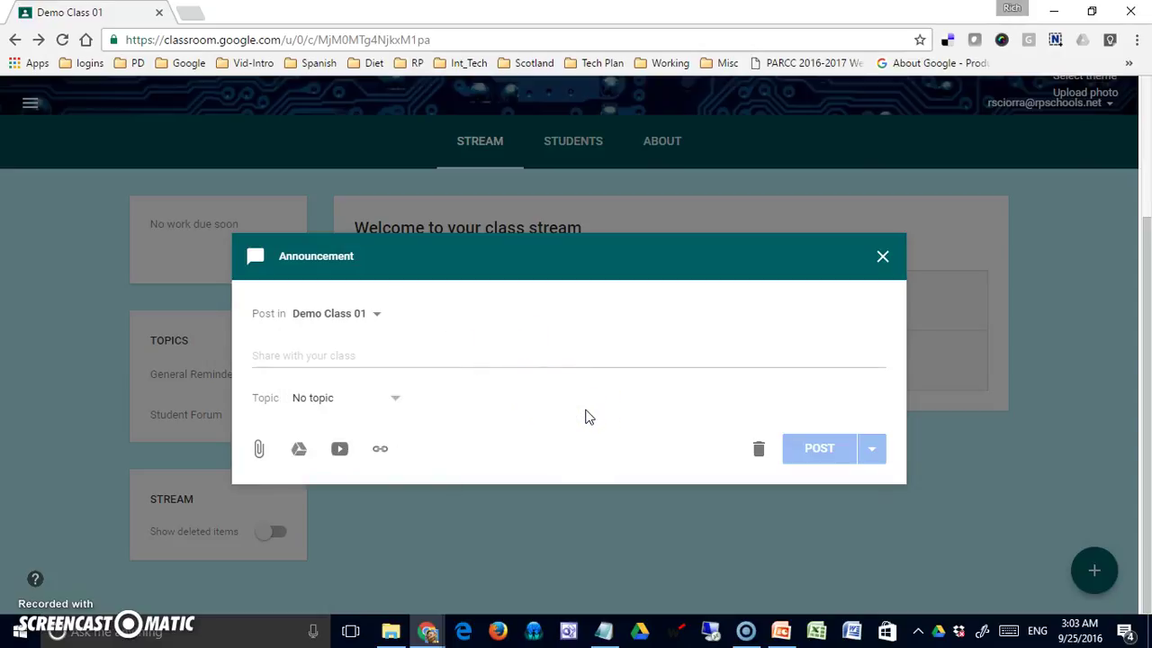
click(320, 356)
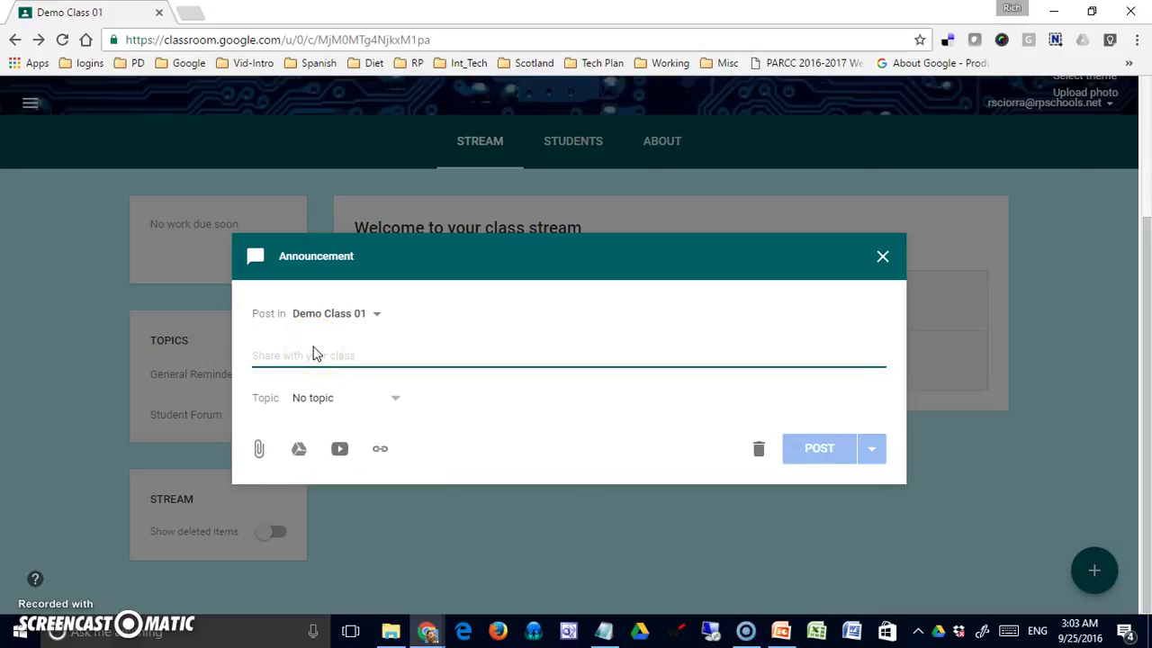
Write the announcement 'Remember Field Day May 5th. Bring your team colors!'
text(Remember F)
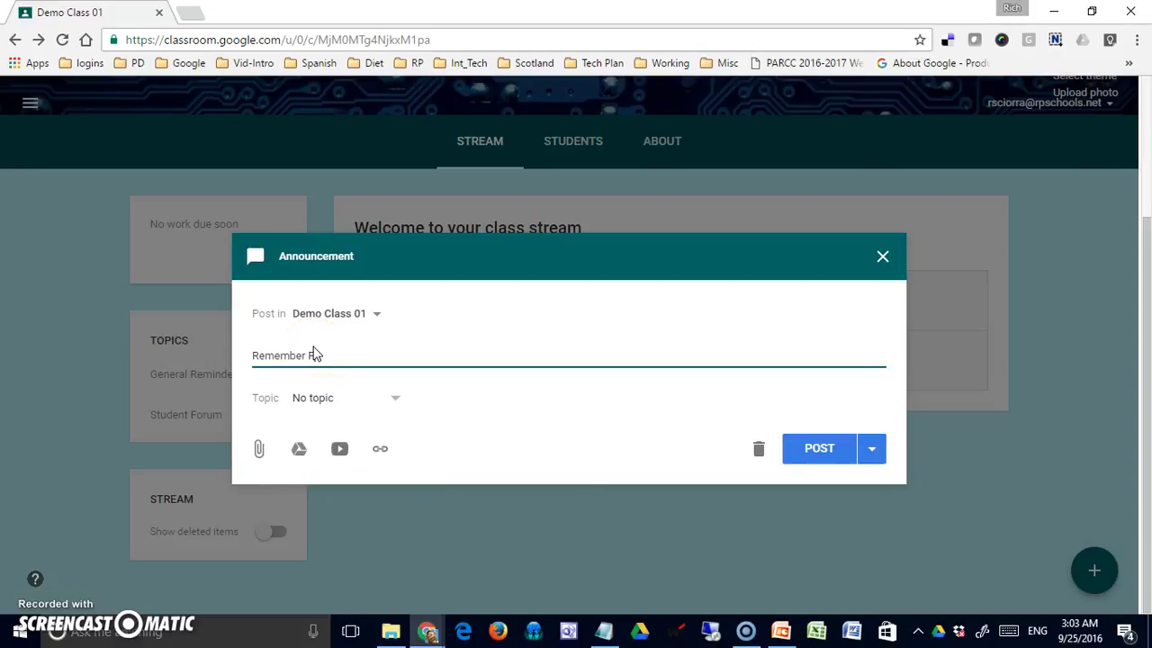
text(ield Day)
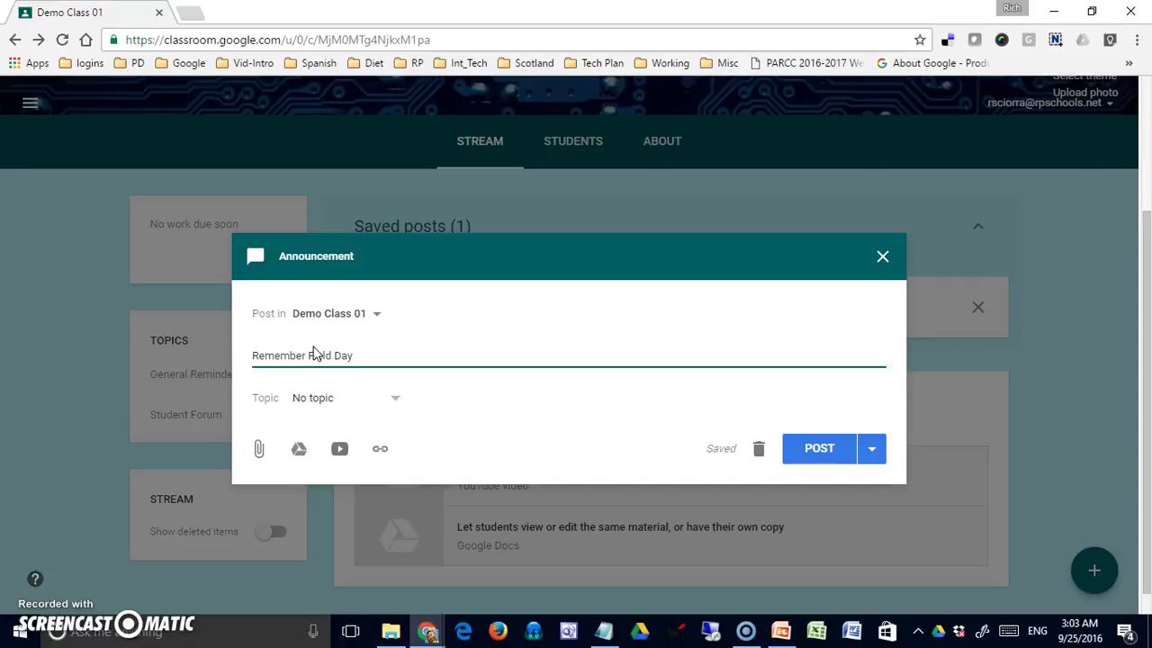
text(May 5th. B)
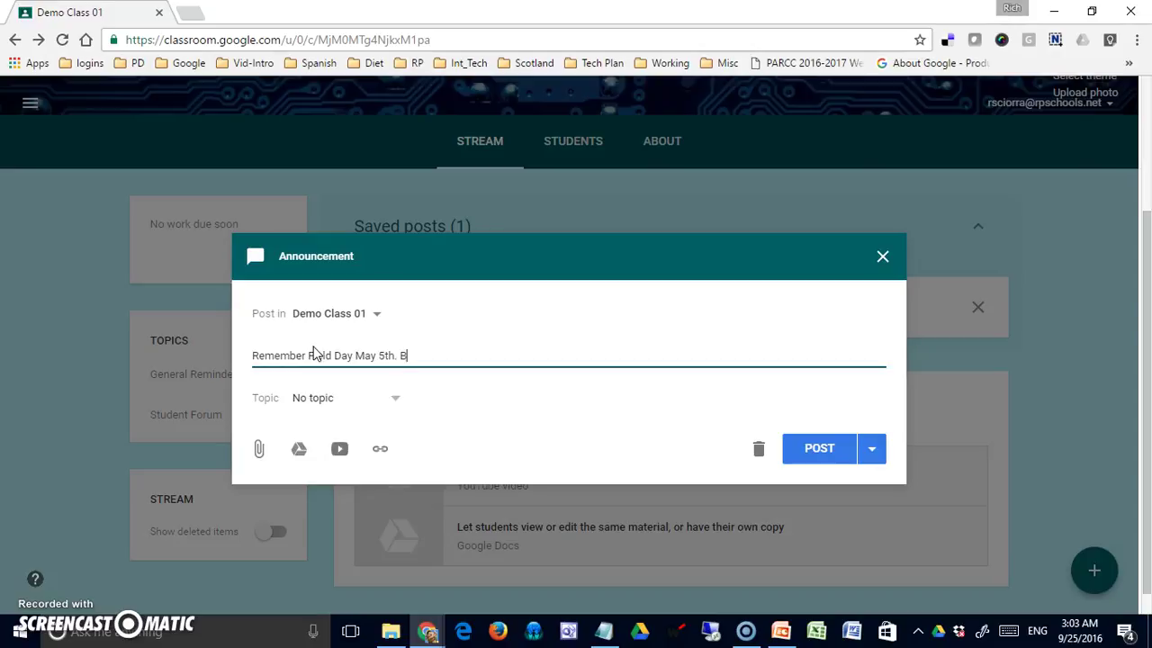
text(ring your team colors!)
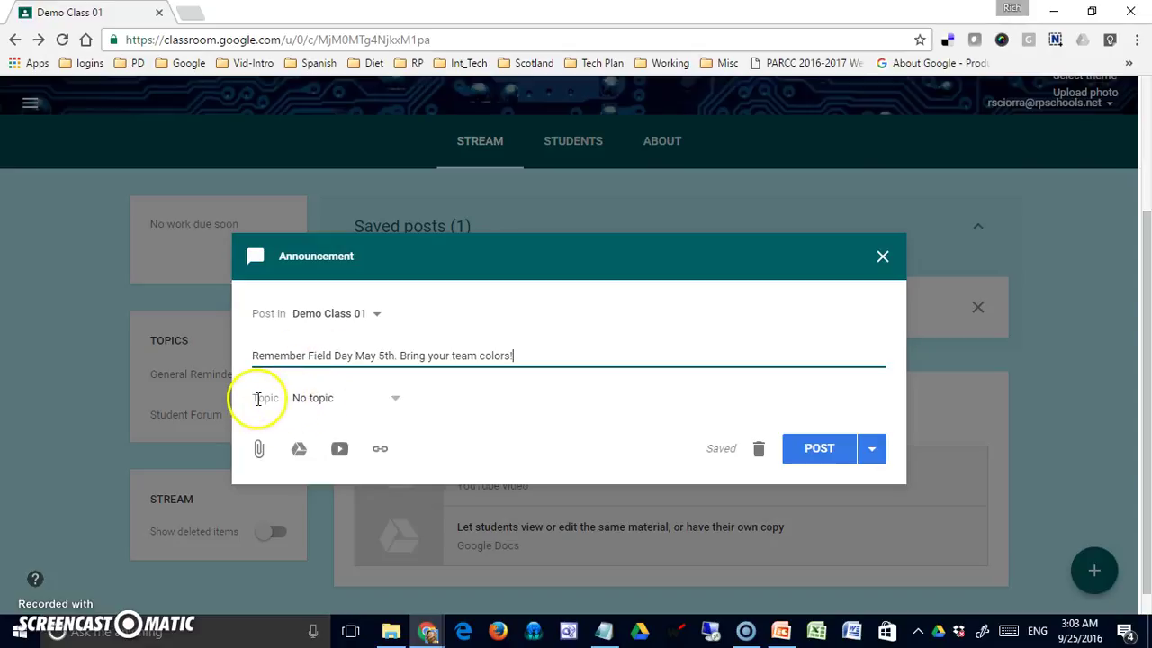
File the announcement under the General Reminders topic, abandoning a new topic
click(398, 403)
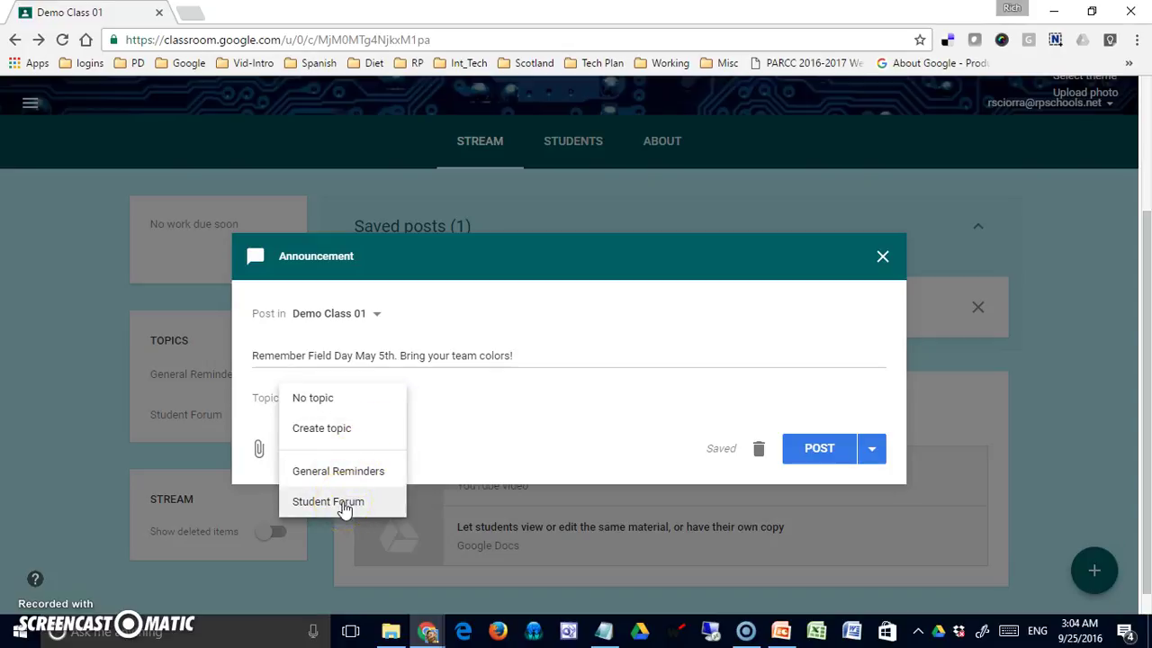
drag(344, 509, 345, 484)
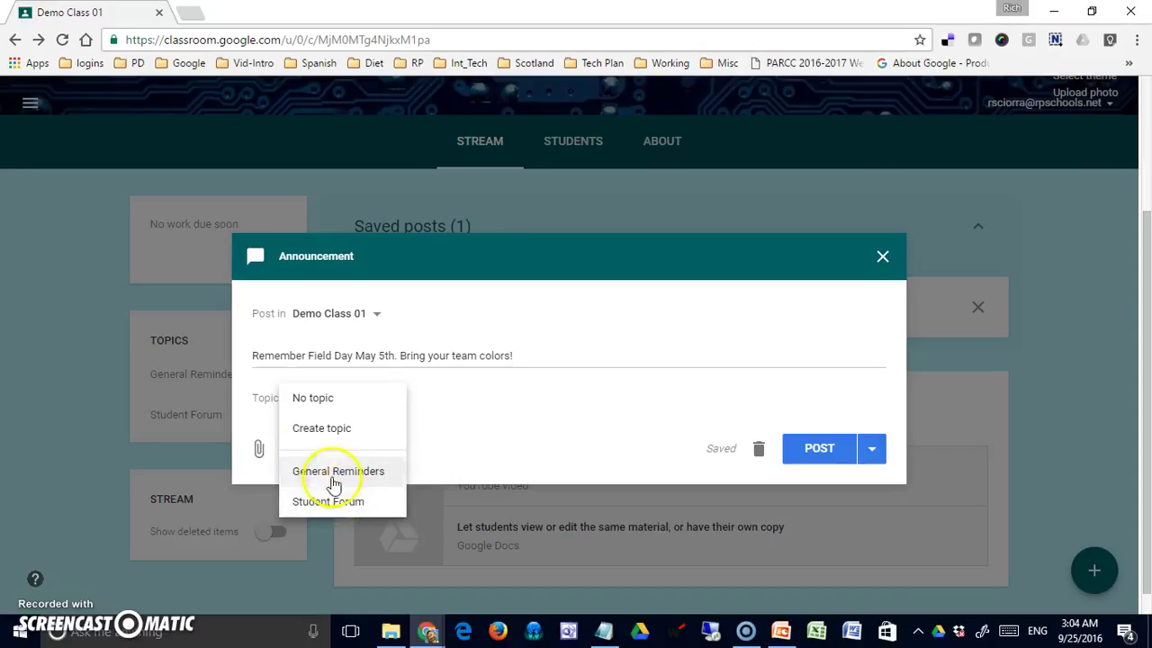
click(305, 434)
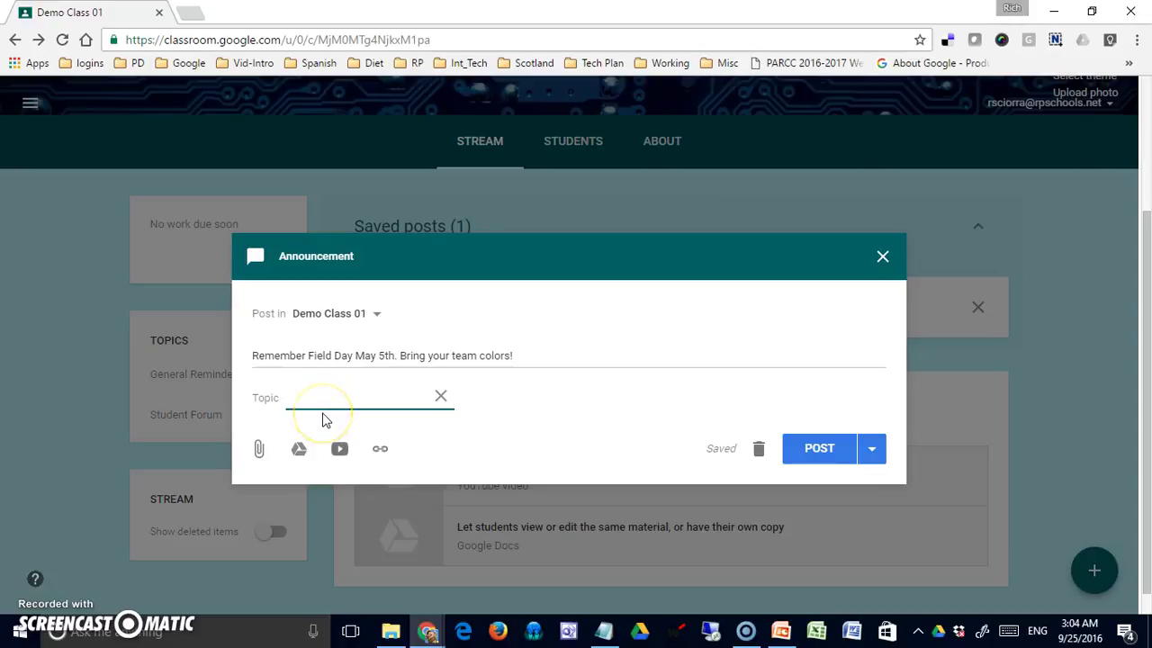
click(440, 397)
click(392, 400)
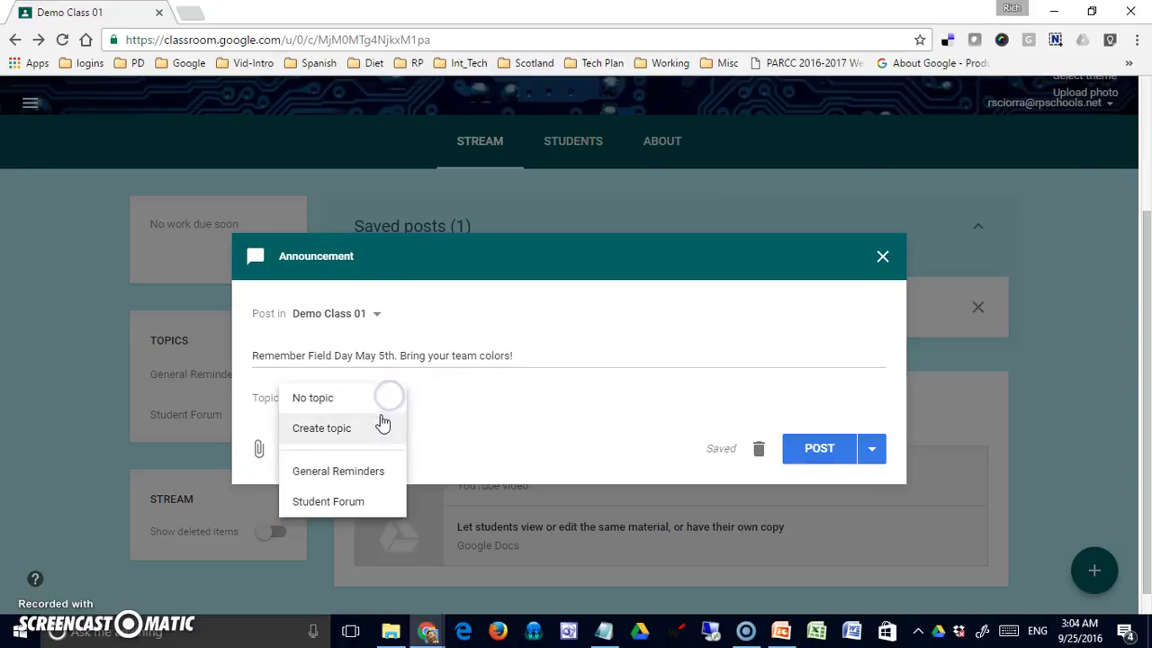
click(360, 474)
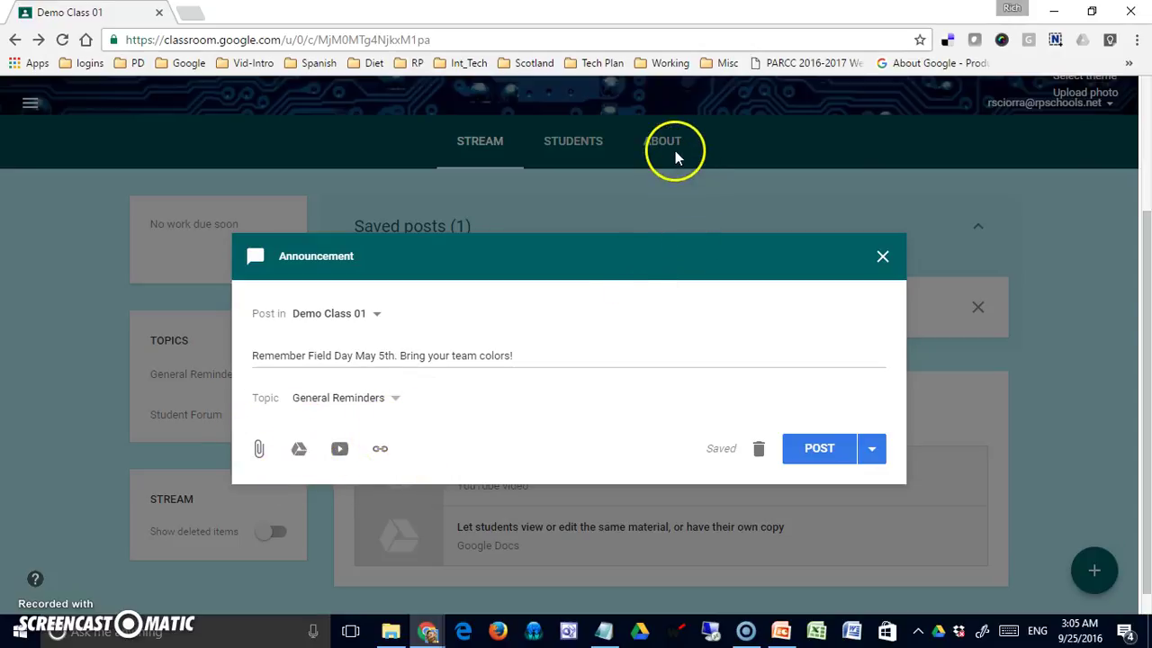
Browse to roos3.txt on the Desktop for upload, then cancel the computer file choice
click(260, 451)
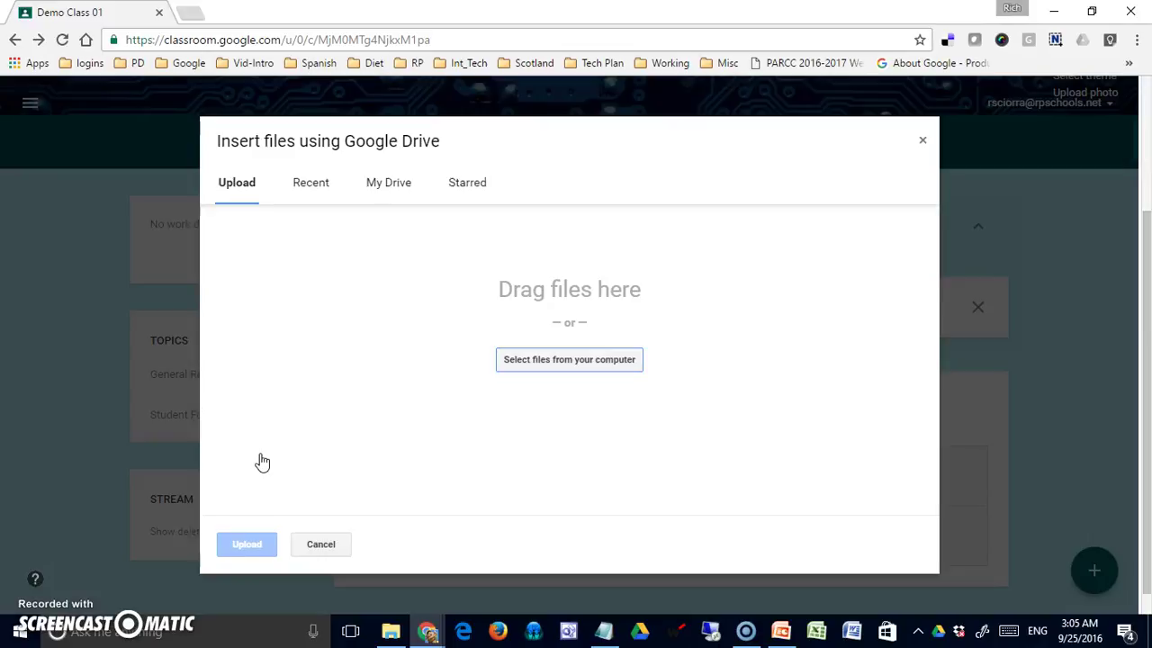
click(586, 365)
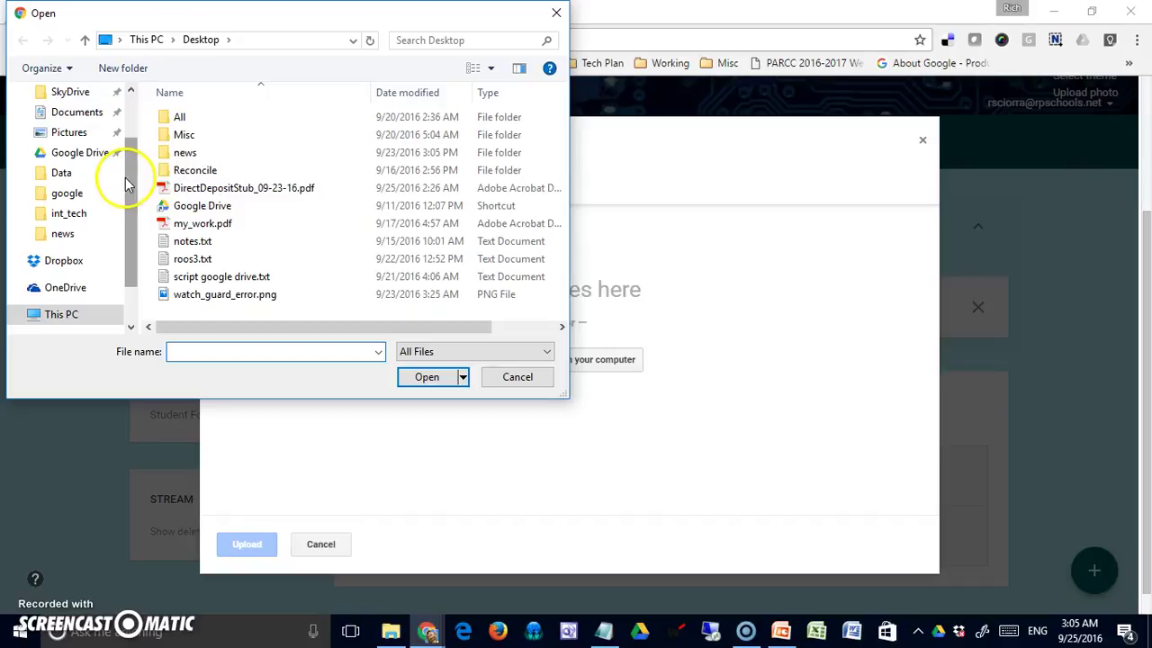
scroll(121, 144, up, 2)
click(56, 147)
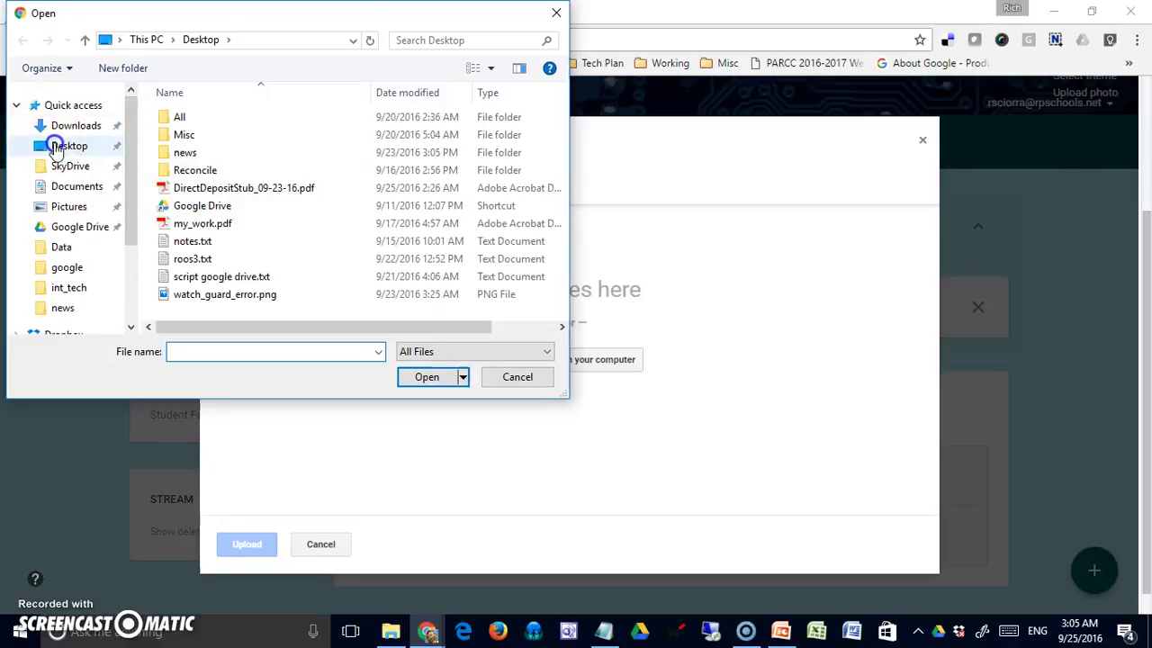
click(190, 258)
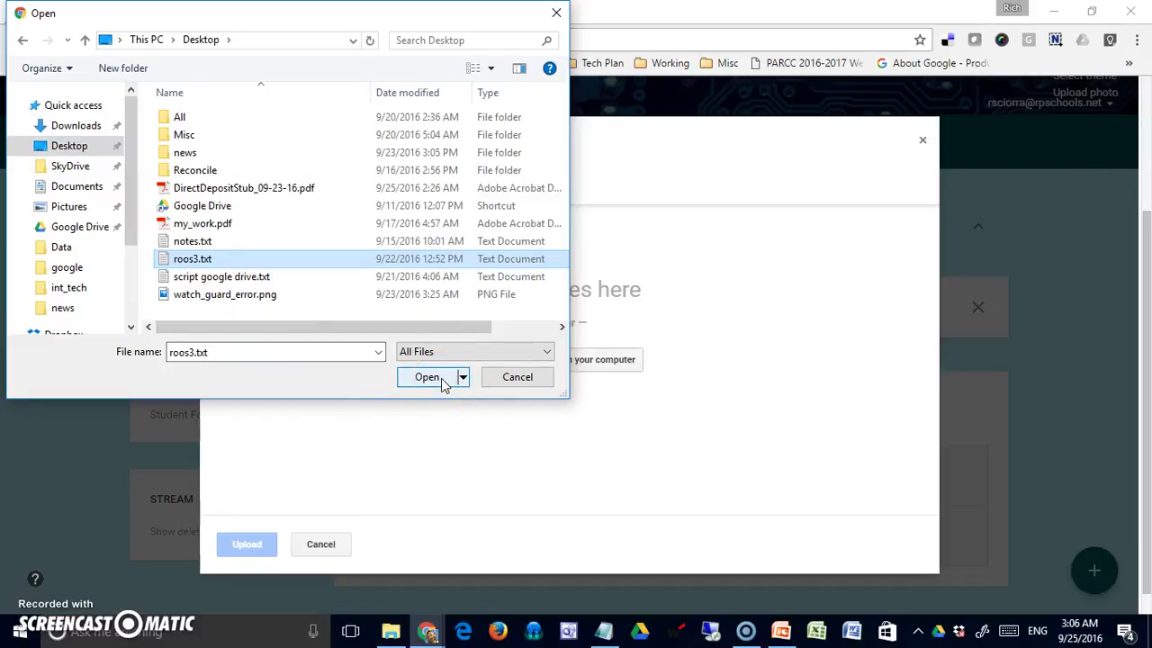
click(511, 379)
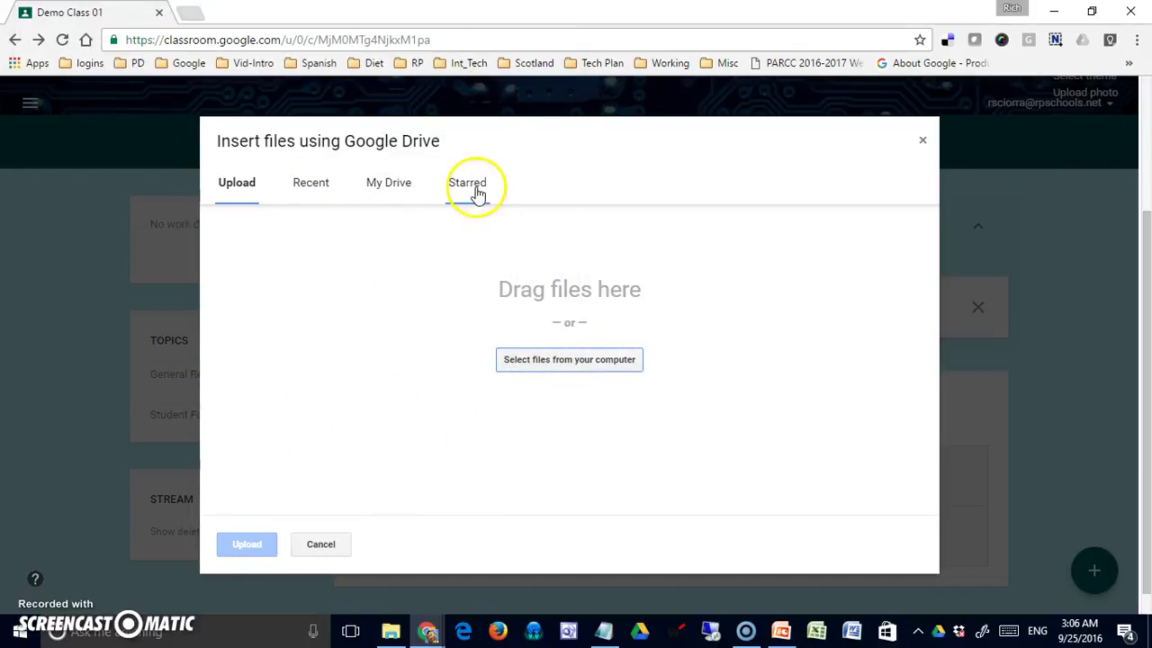
Look through Recent, My Drive, Tech_Committee, Starred and Upload, then close the picker unattached
click(326, 197)
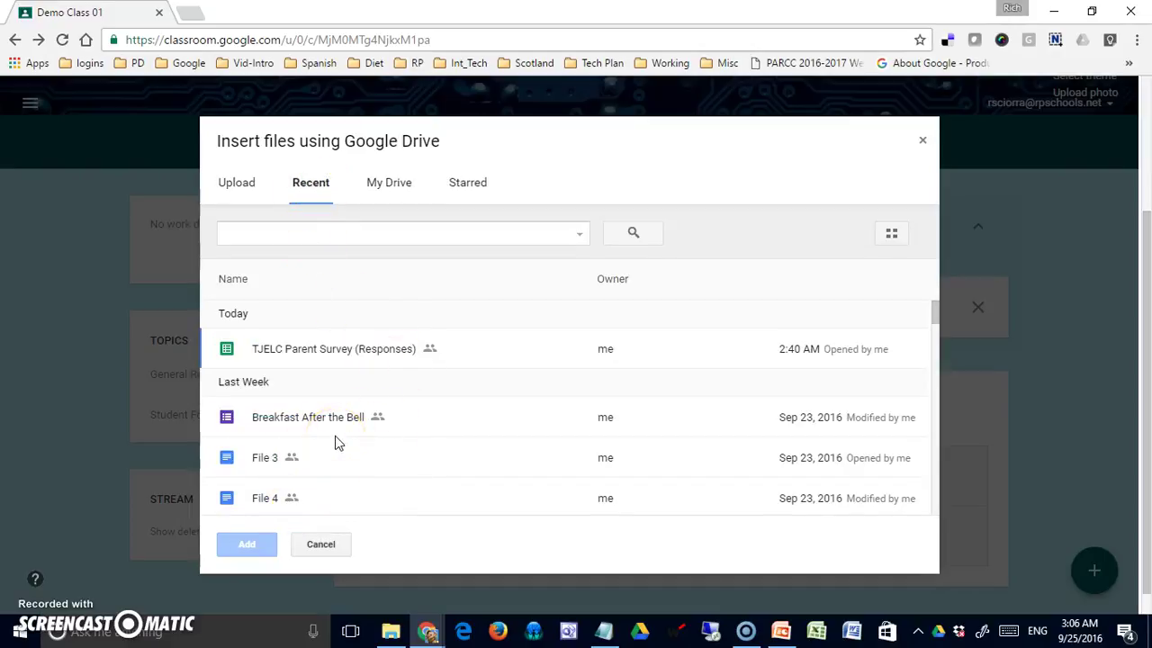
click(385, 185)
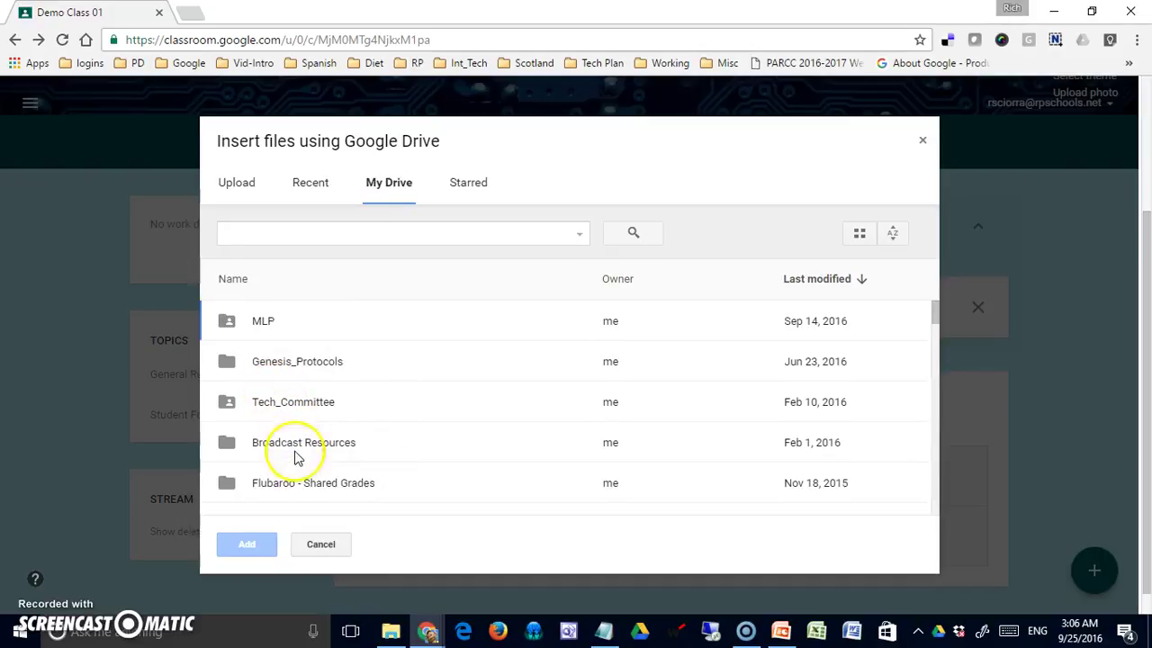
double_click(295, 406)
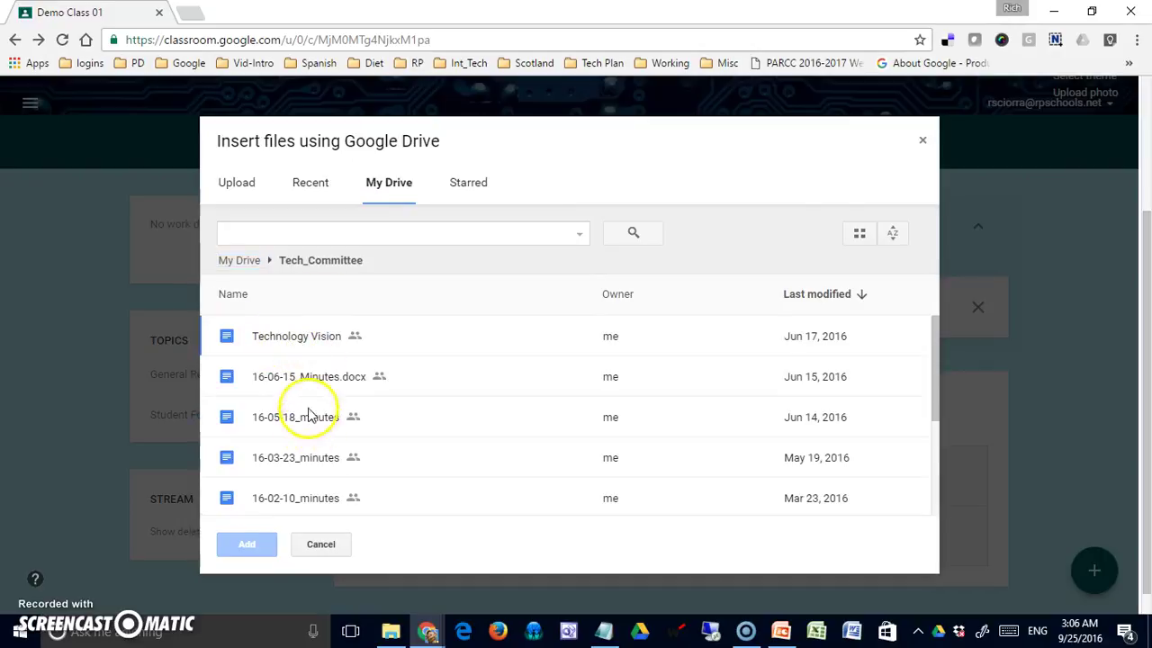
click(457, 185)
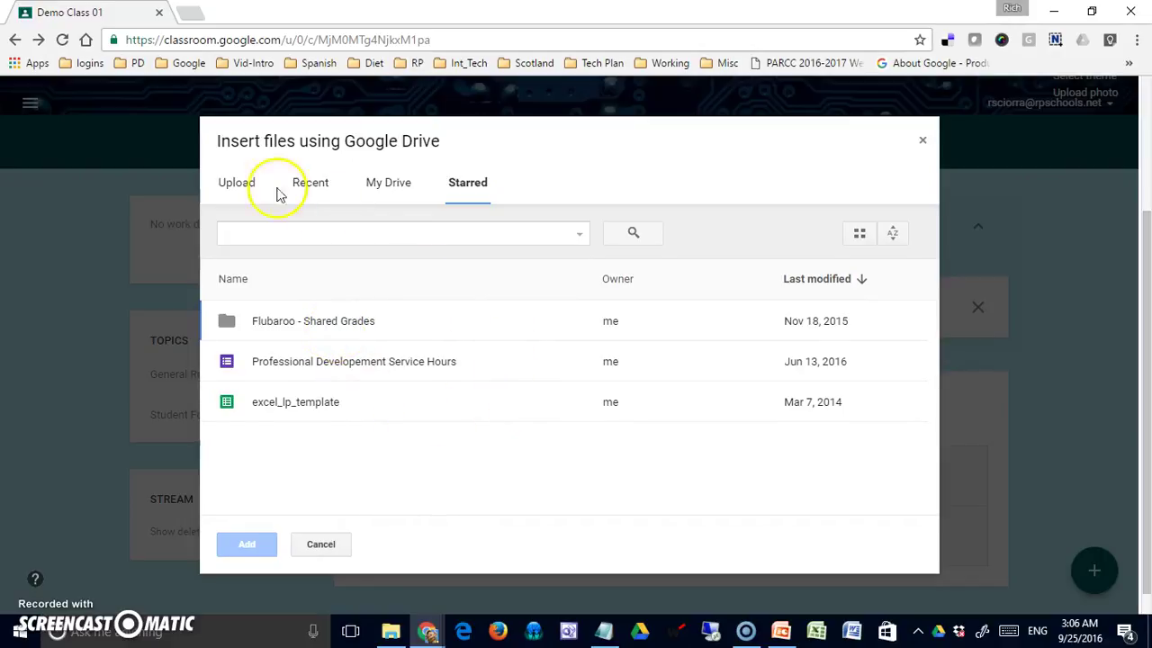
click(247, 183)
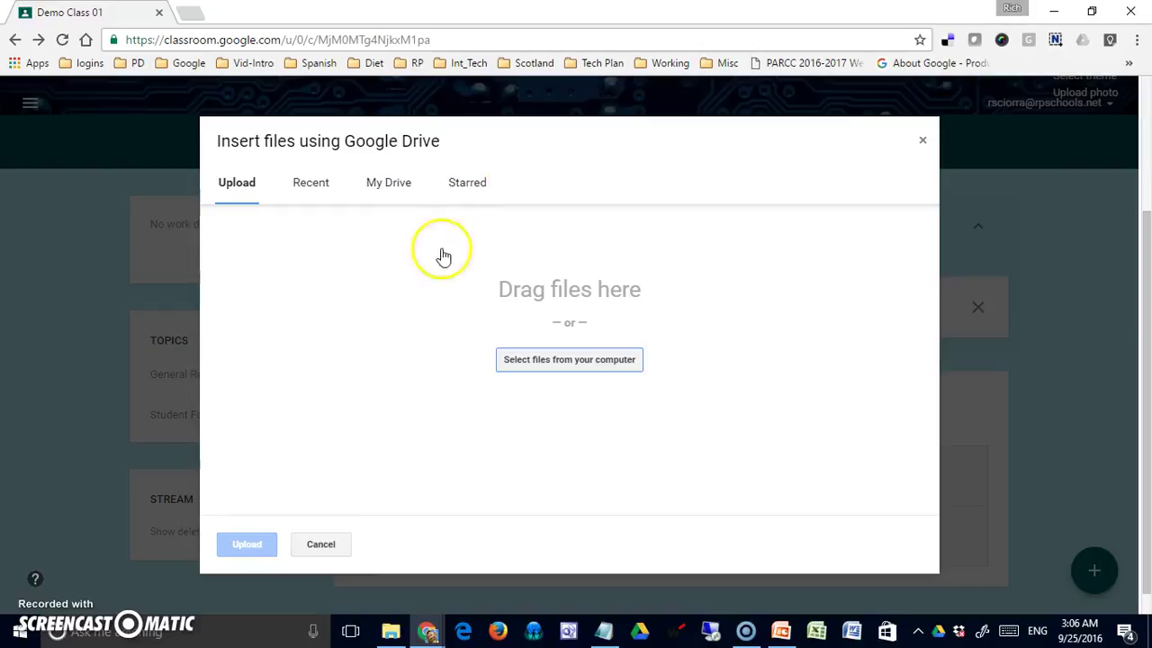
click(316, 543)
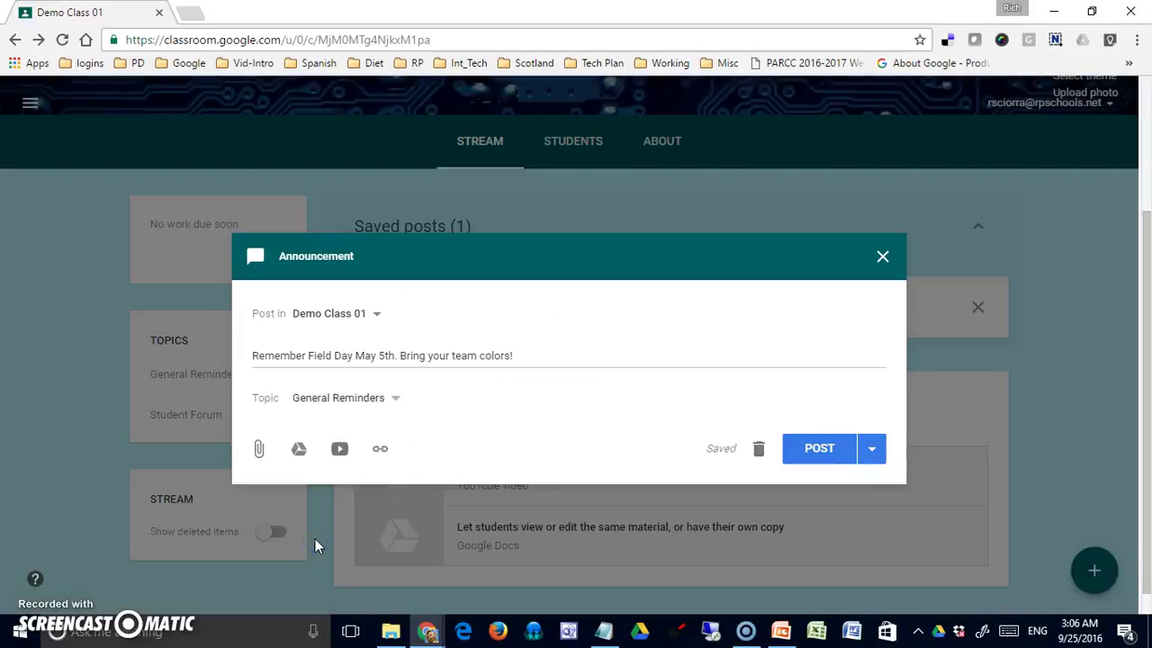
click(300, 450)
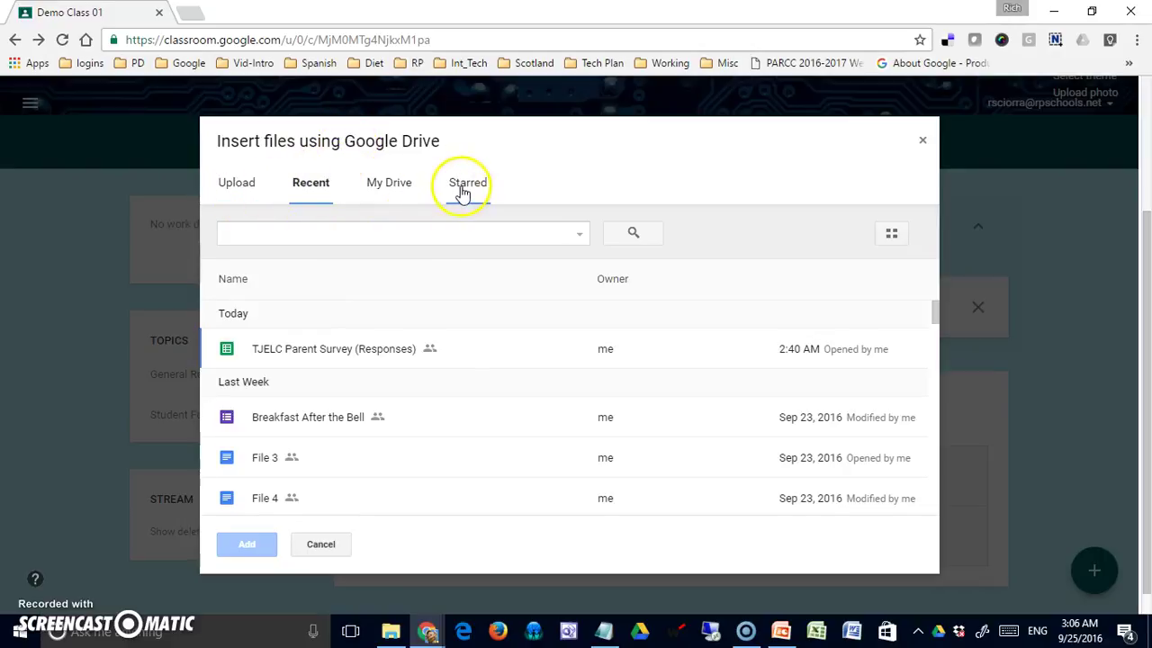
click(245, 189)
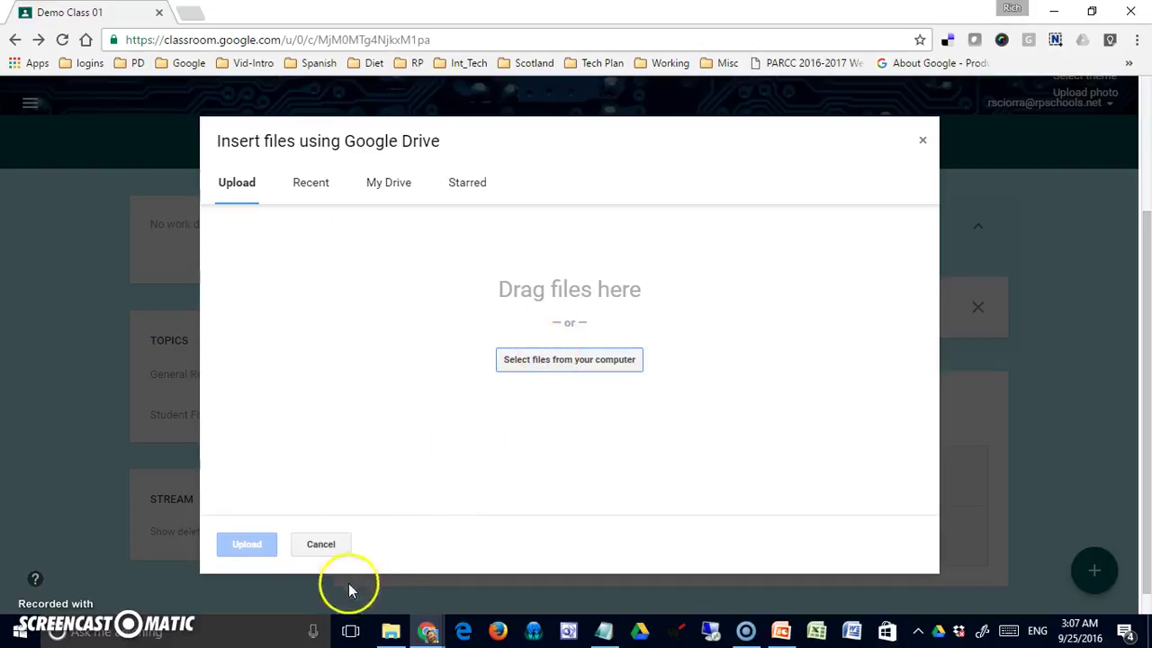
Search YouTube for 'inspiration' videos to attach, briefly checking the URL option
click(320, 545)
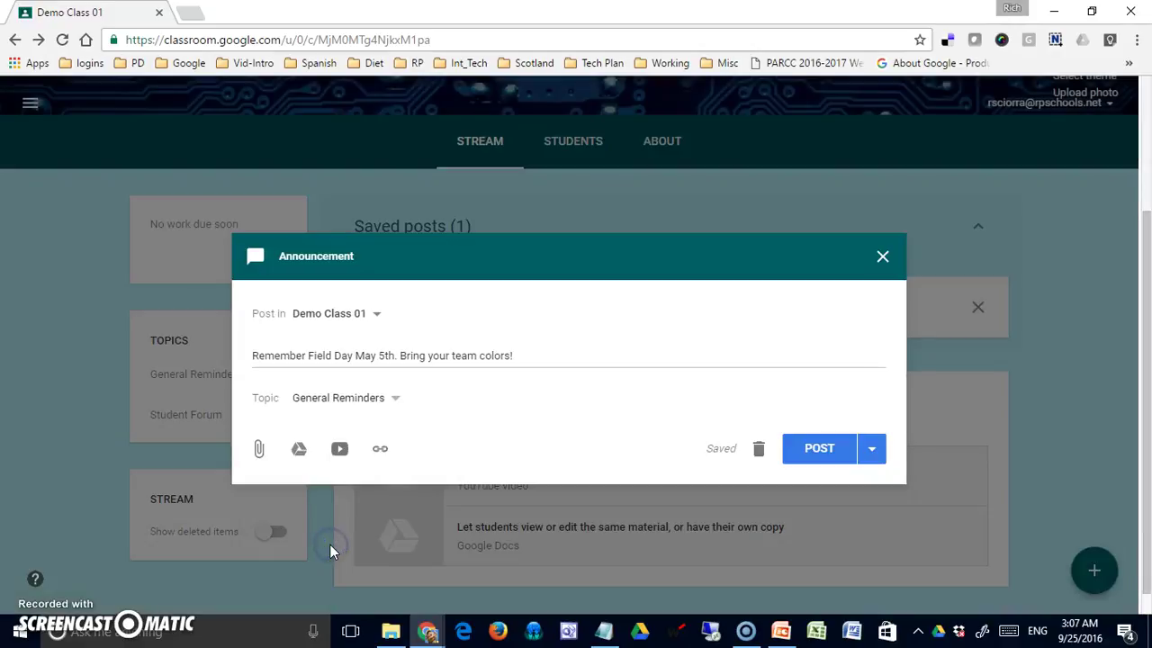
click(339, 448)
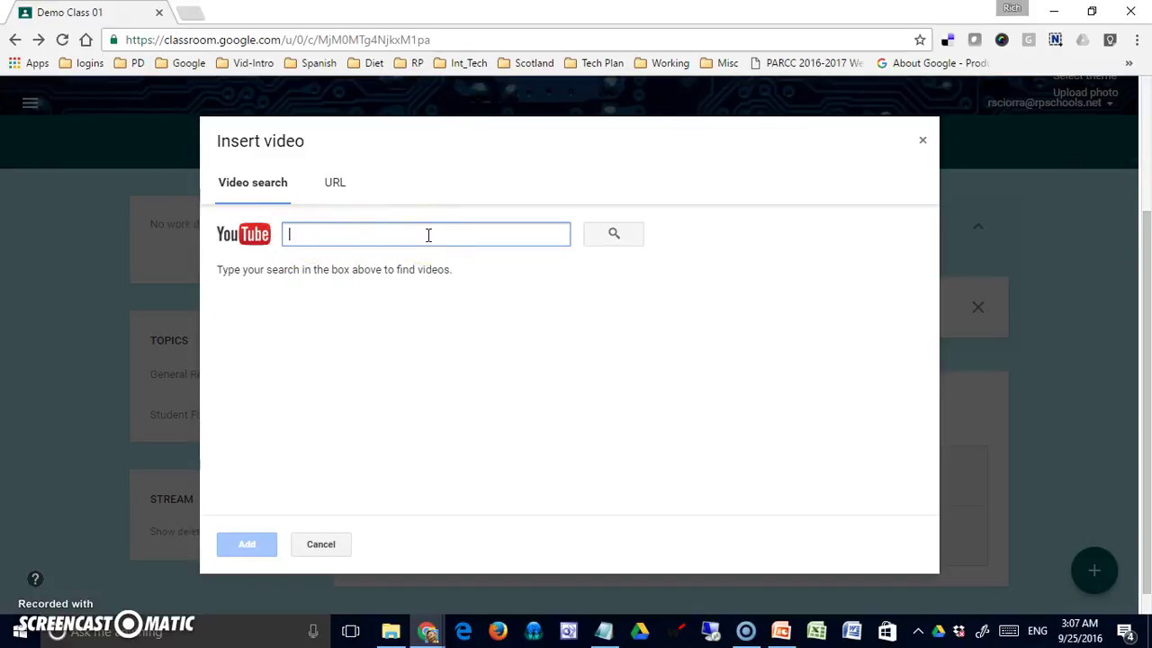
text(inspirat)
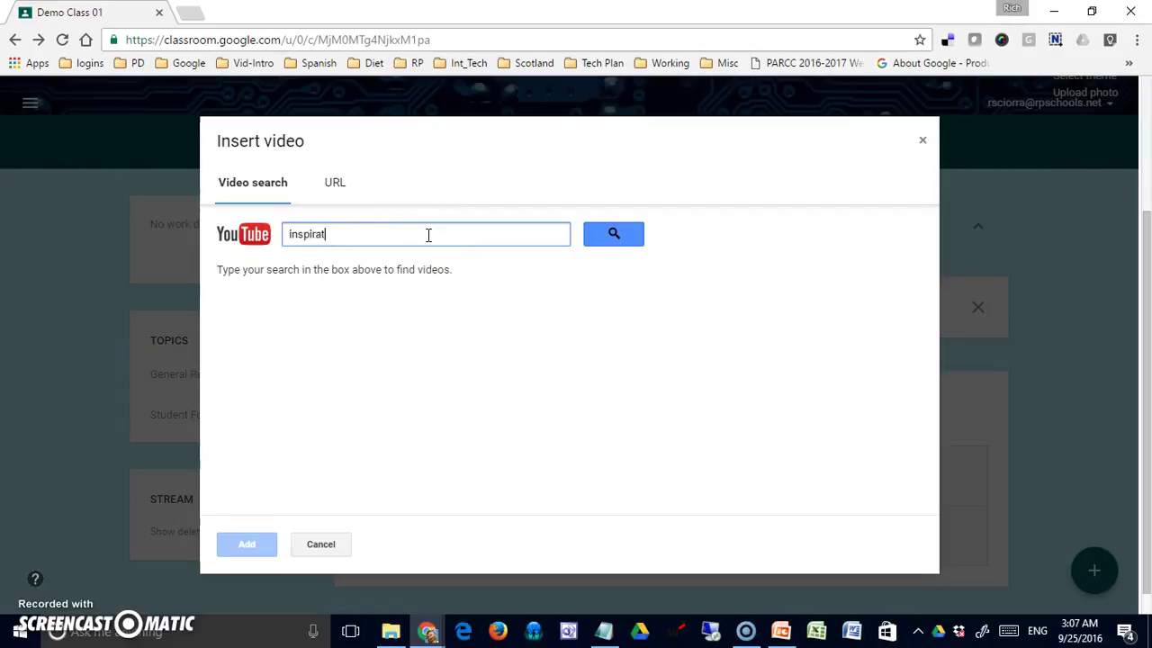
text(ion)
key(Return)
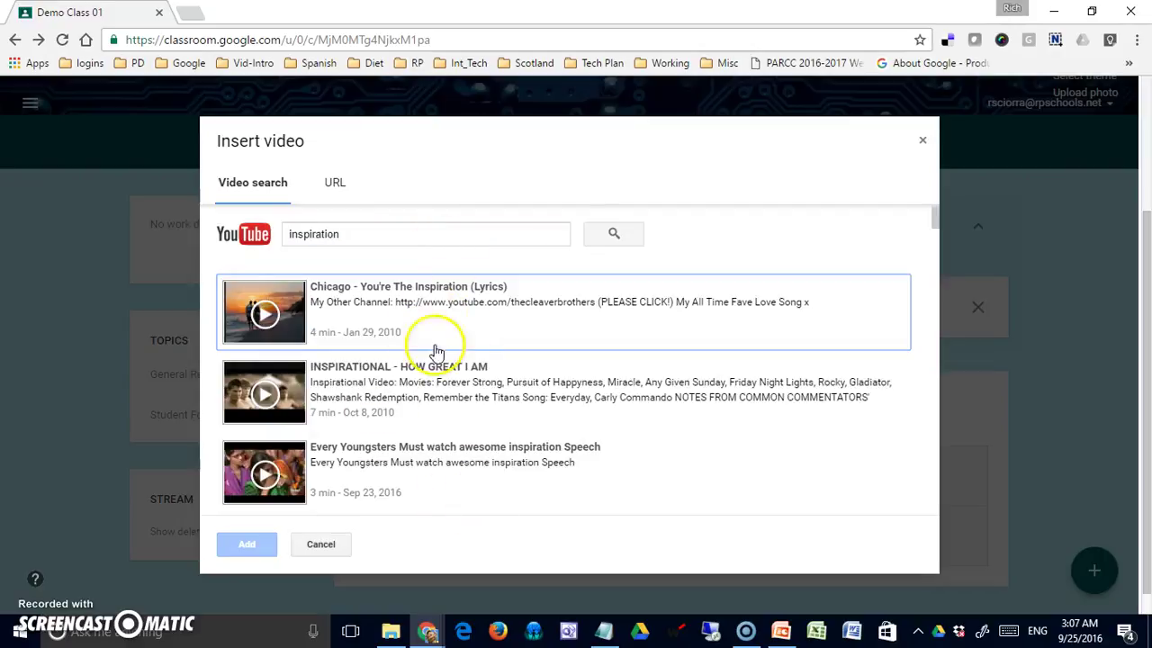
click(334, 182)
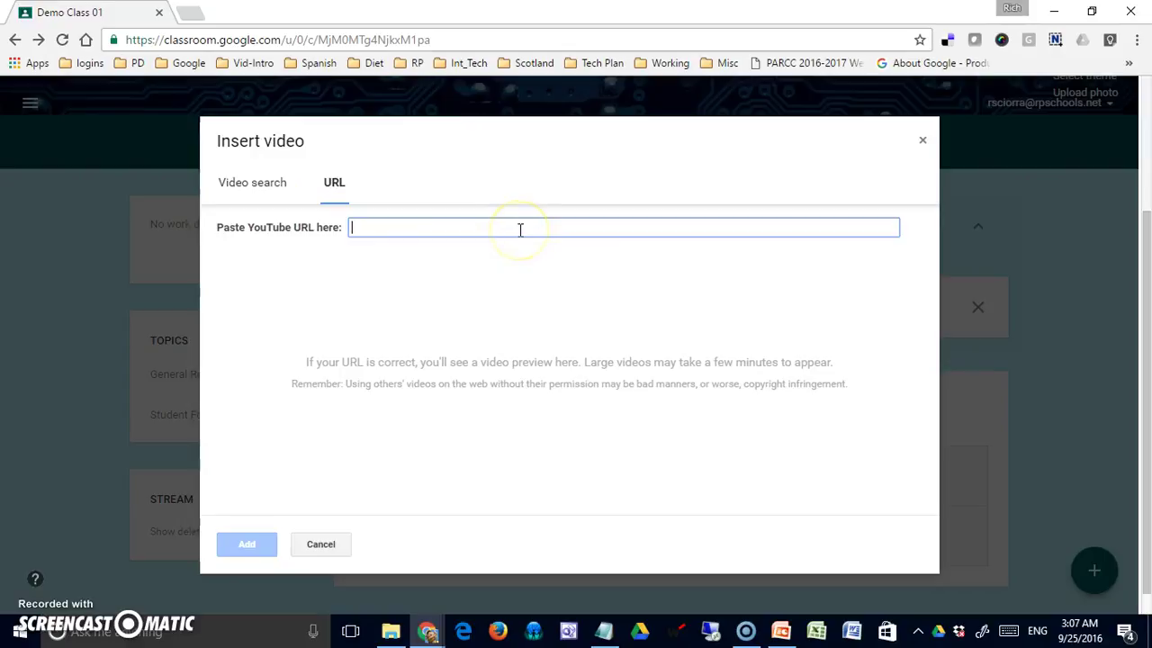
click(258, 183)
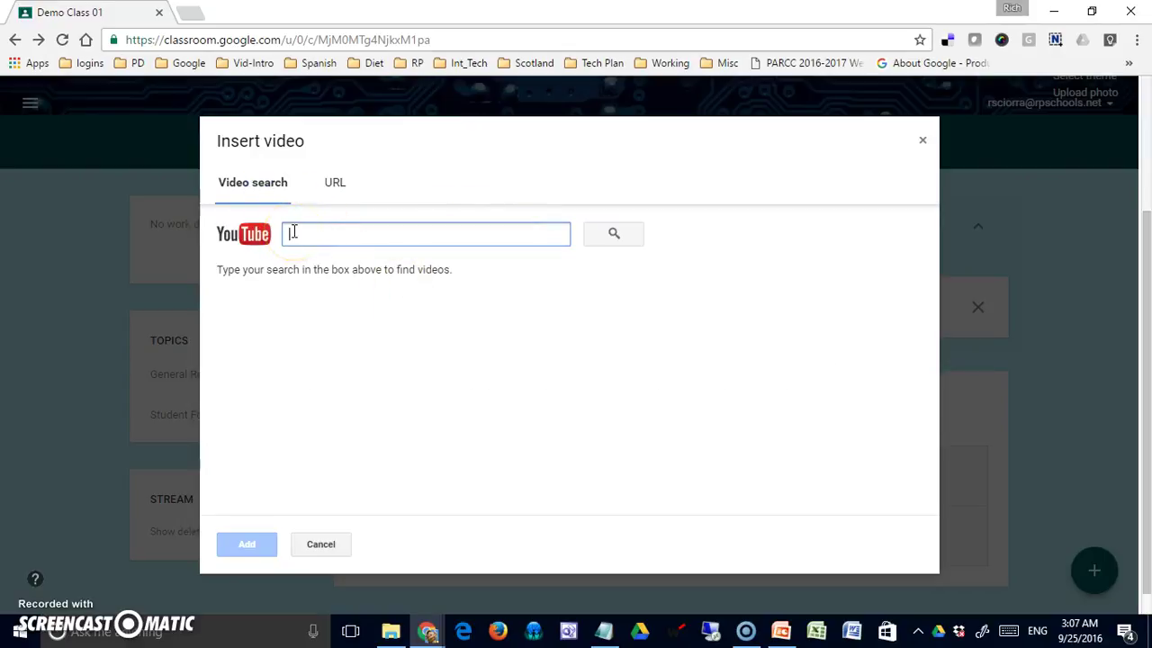
Search 'education technology inspiration' and attach the Robot Education through Inspiration video
text(education technology inspiration)
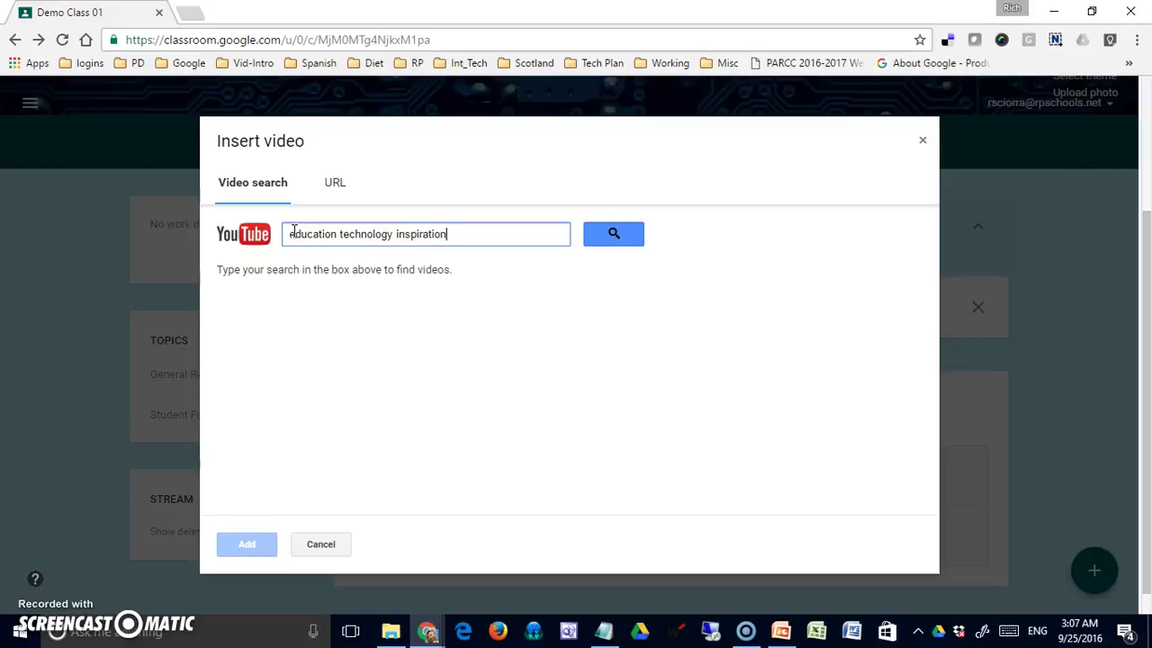
key(Return)
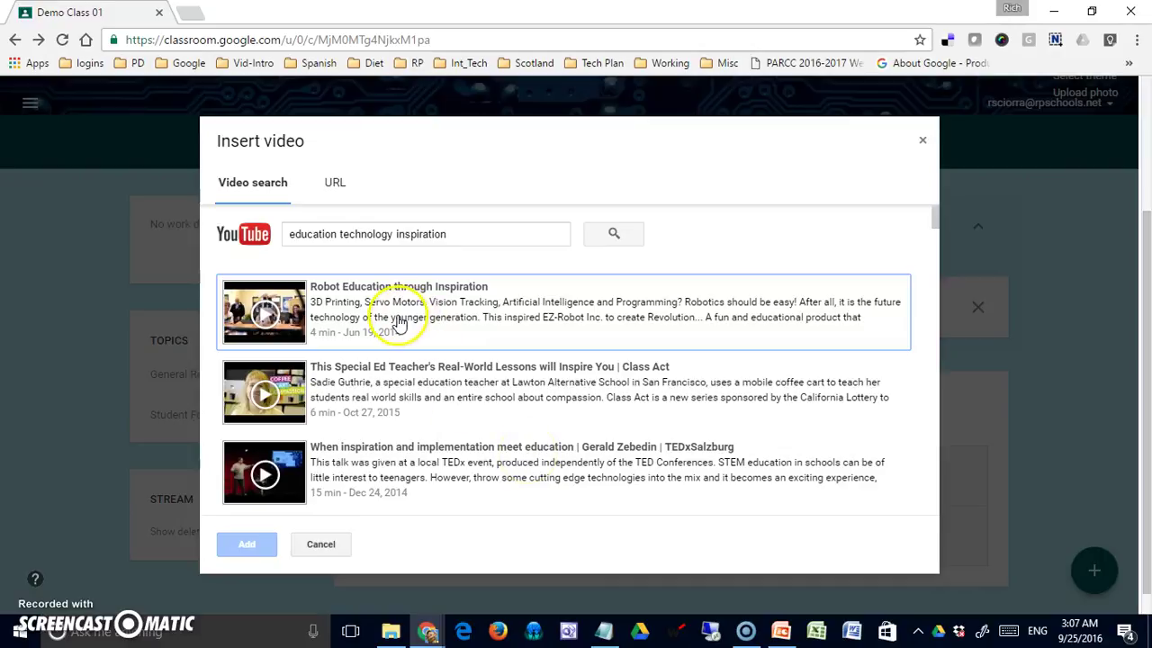
click(265, 311)
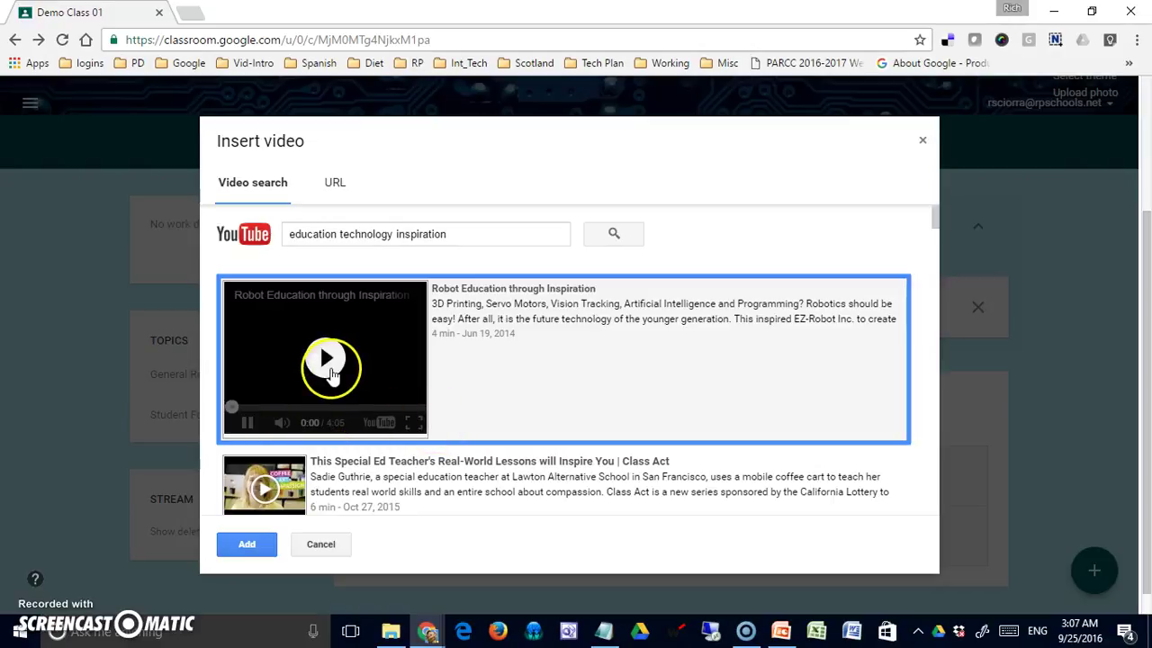
click(329, 364)
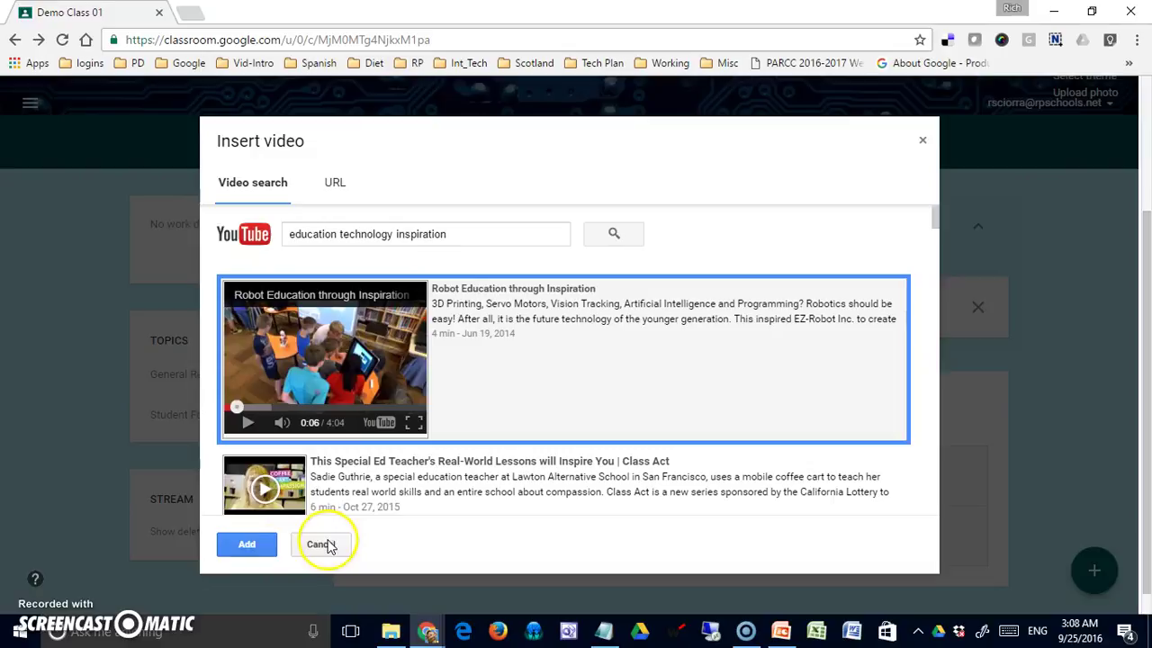
click(249, 546)
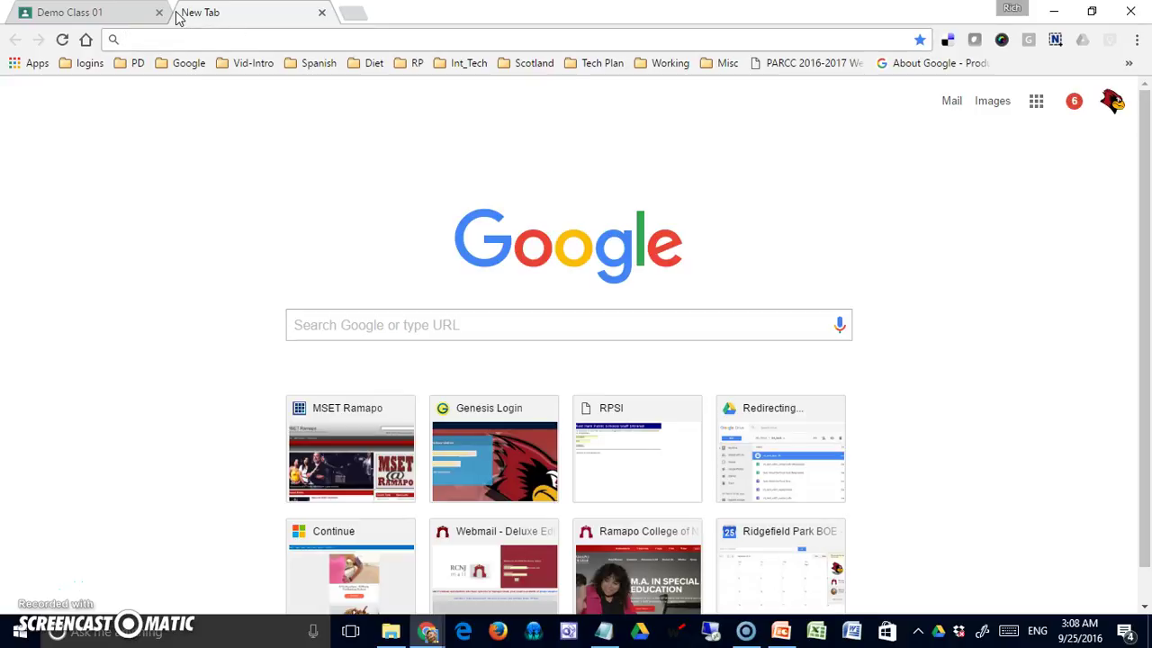
Search for inspirational quotes, open BrainyQuote's Motivational Quotes page, and select its address
text(insp)
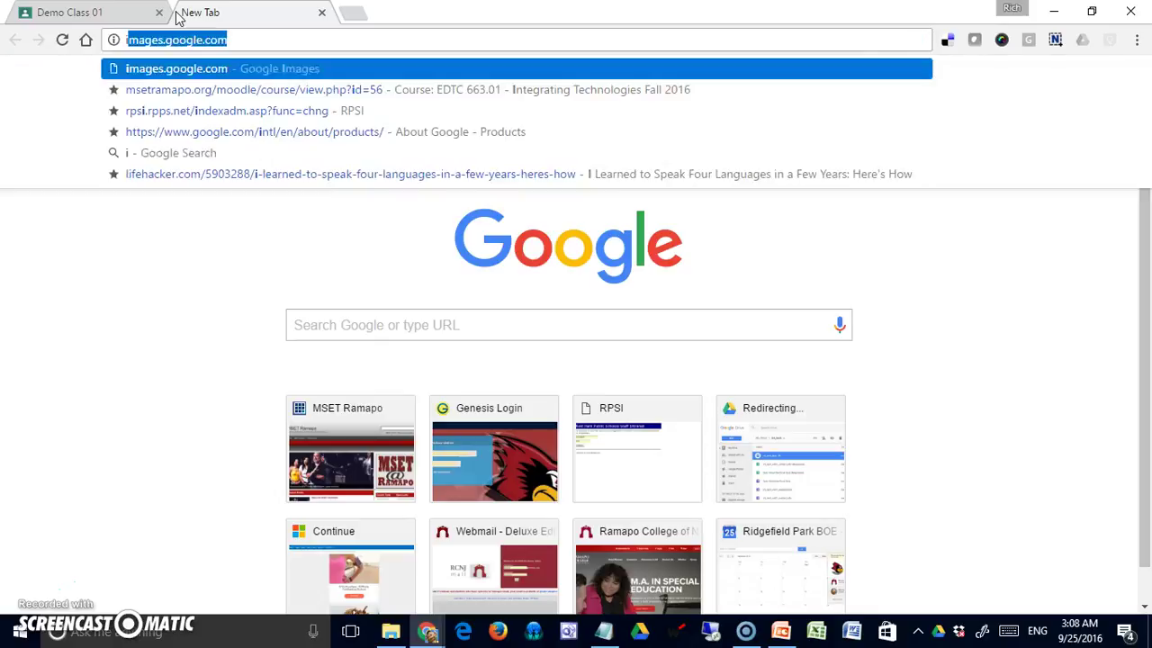
text(irational quotes)
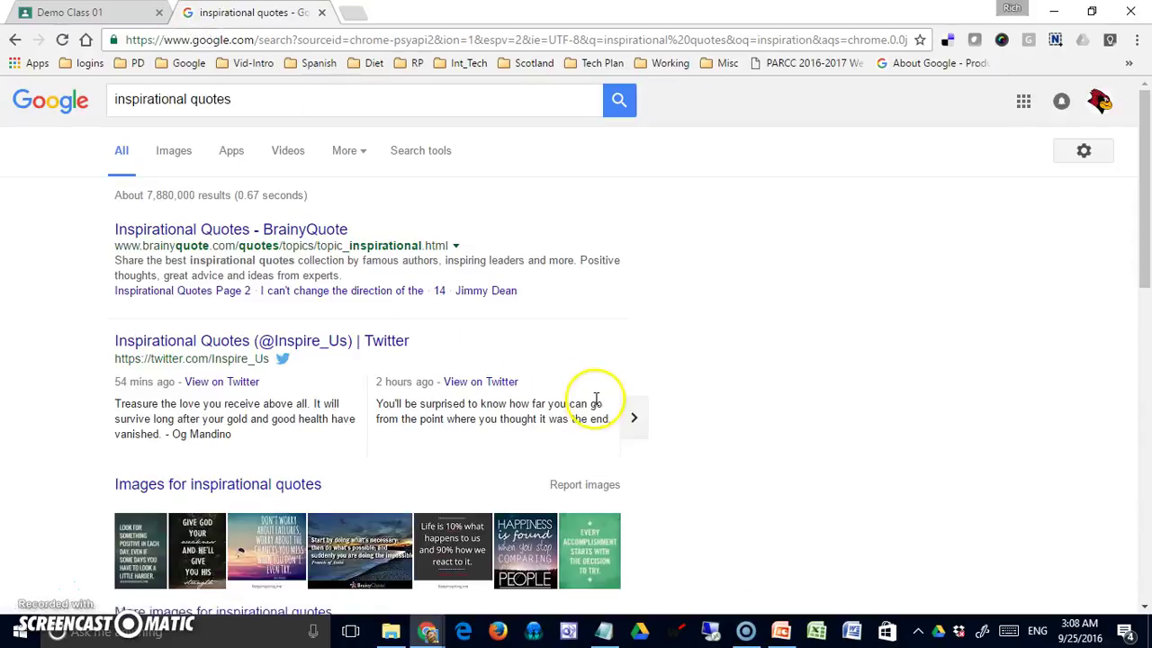
scroll(592, 391, down, 4)
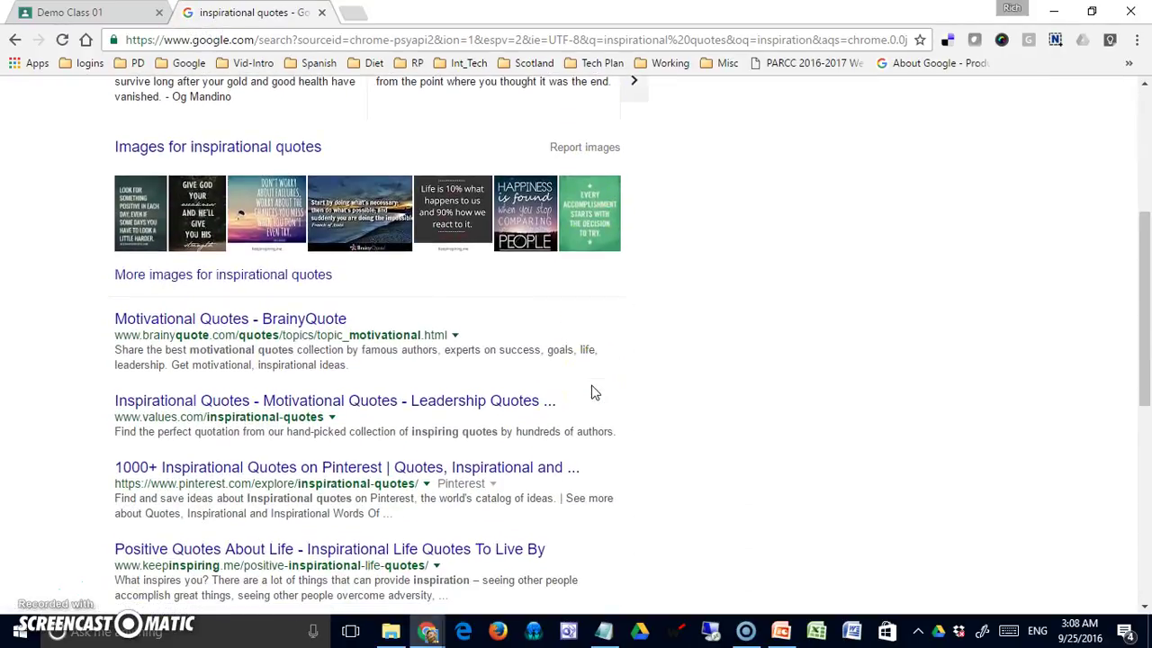
click(248, 320)
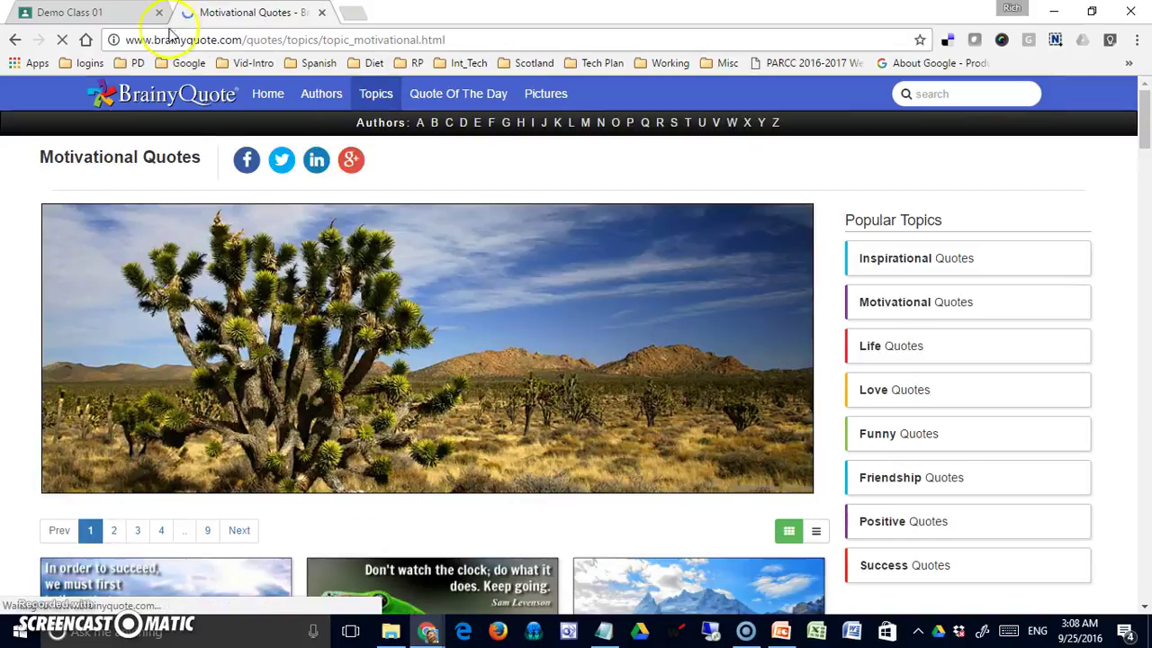
scroll(477, 306, down, 4)
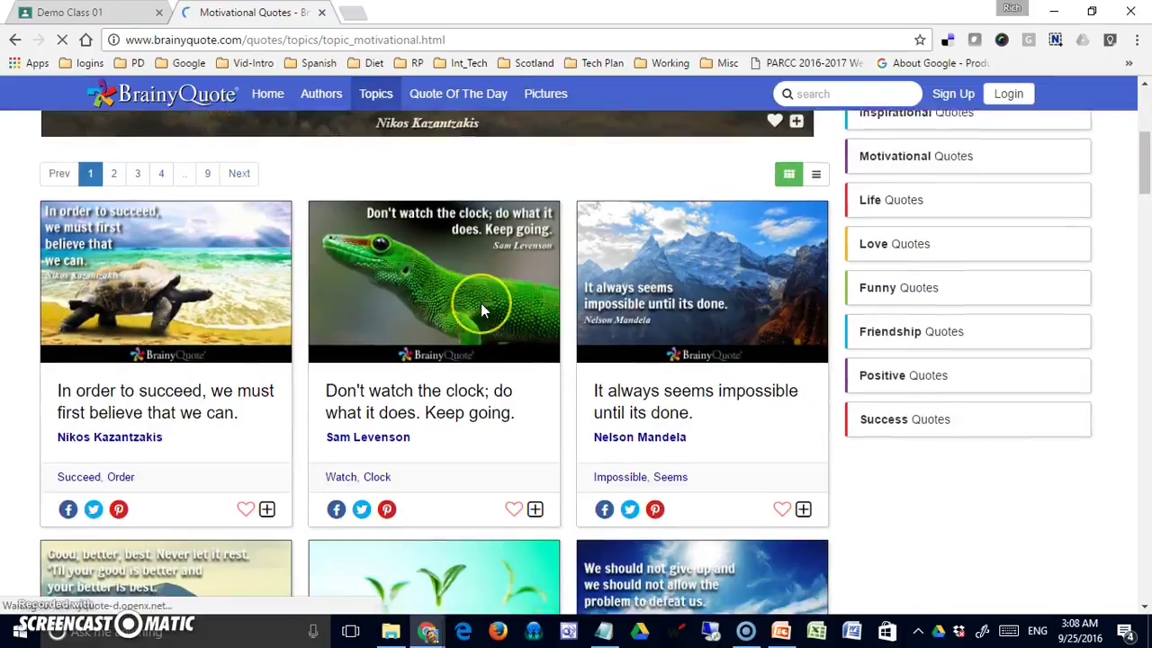
scroll(481, 306, down, 1)
scroll(480, 306, up, 5)
click(234, 42)
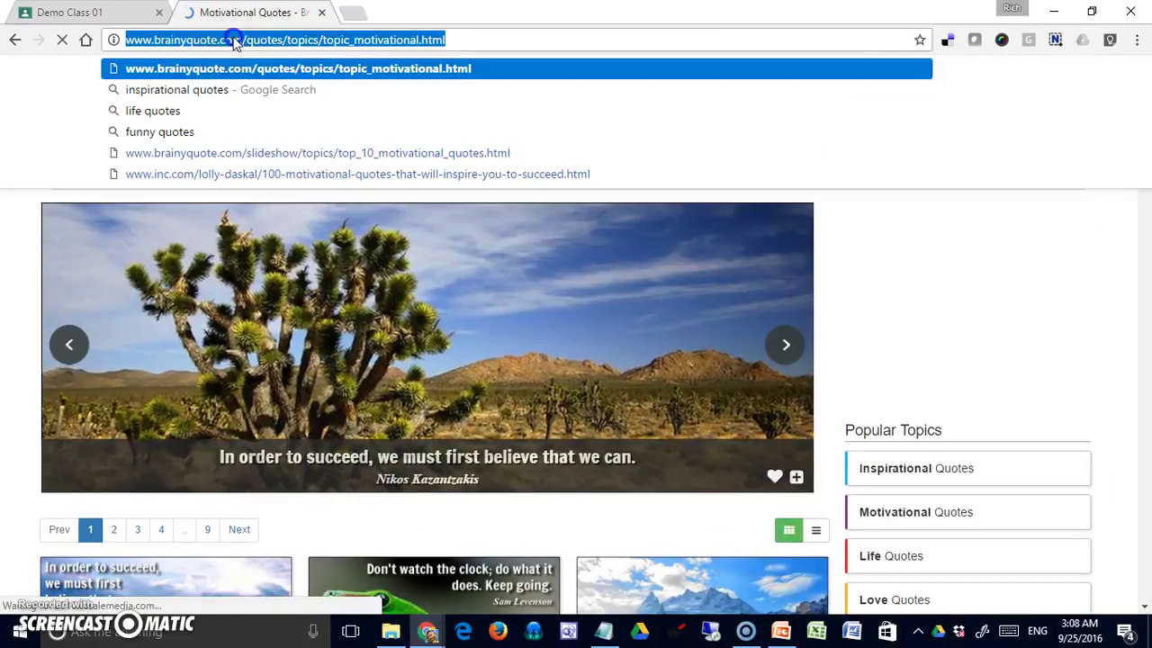
right_click(235, 42)
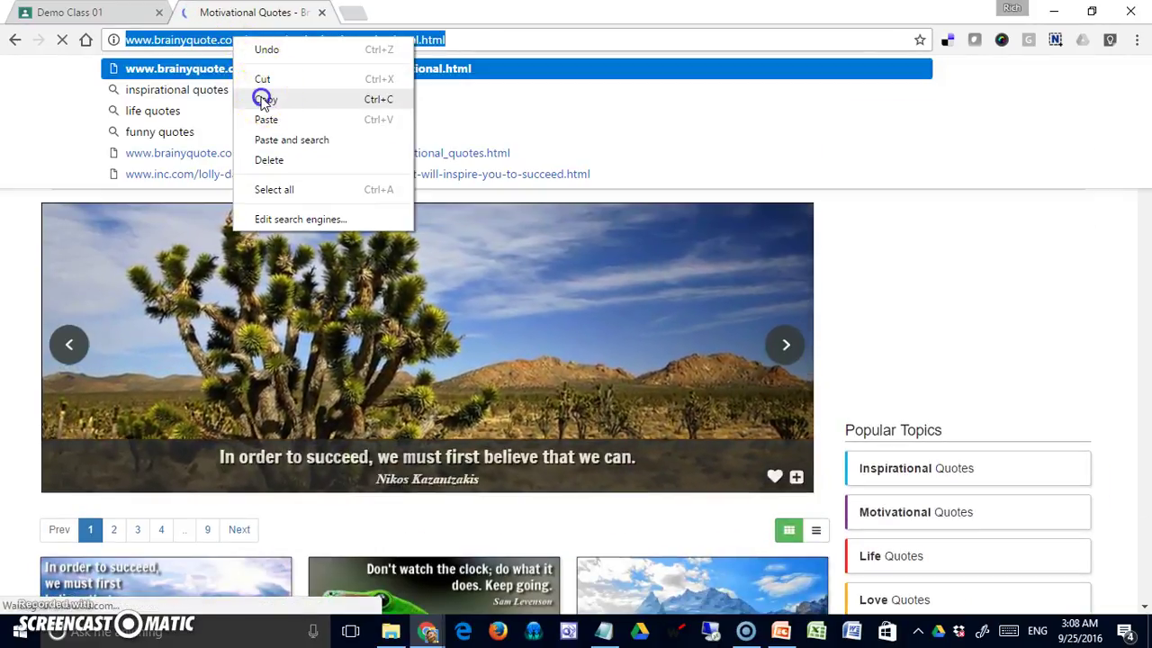
Copy the BrainyQuote address, attach it as a link to the announcement, and post it
click(264, 101)
click(114, 12)
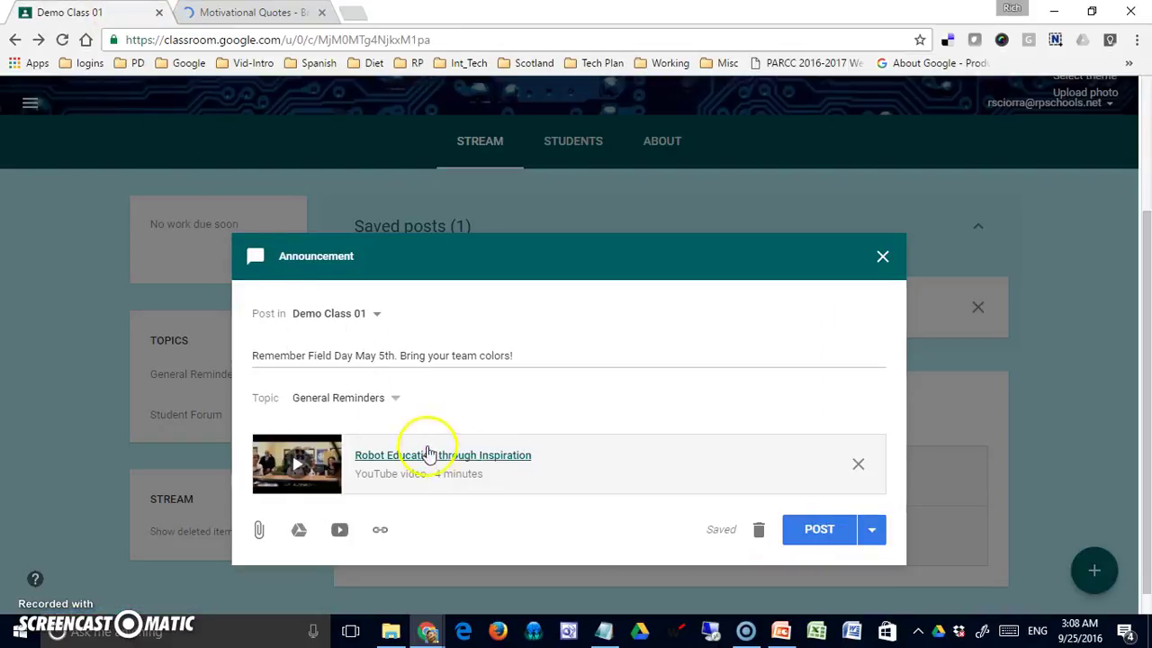
click(380, 530)
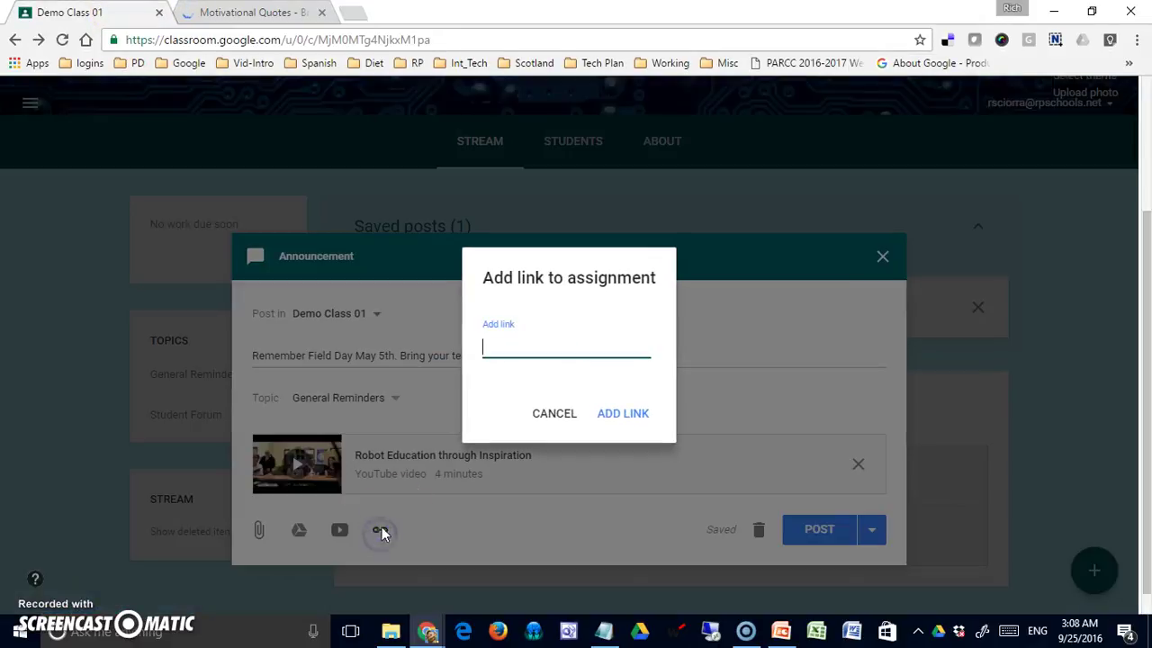
click(504, 351)
right_click(504, 351)
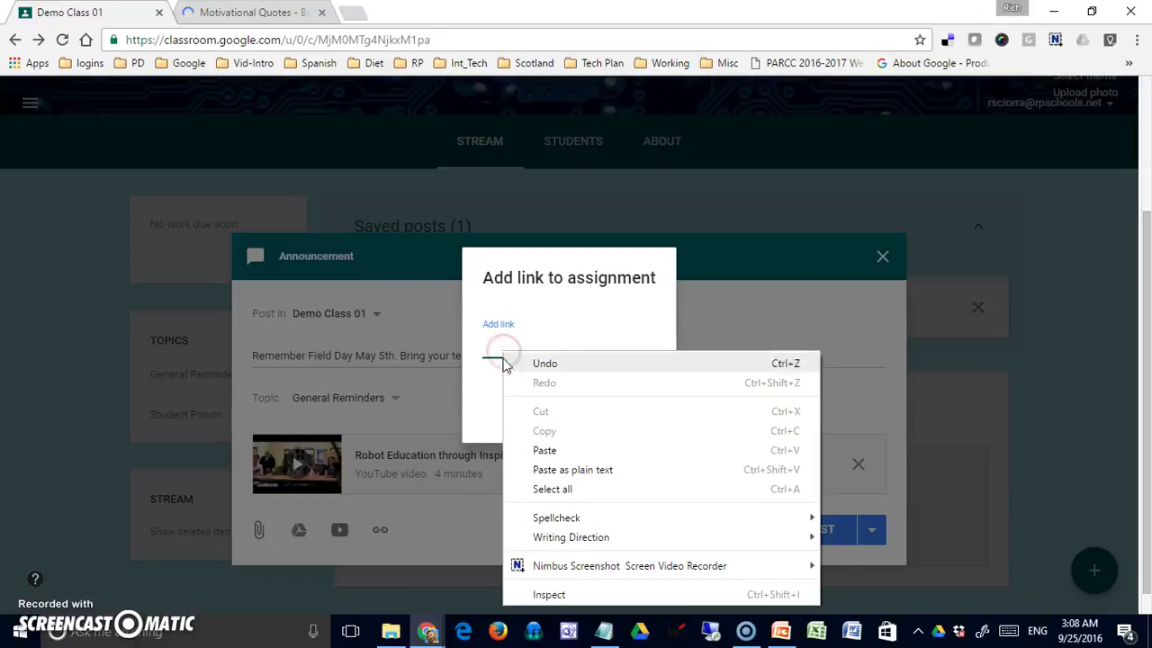
click(544, 451)
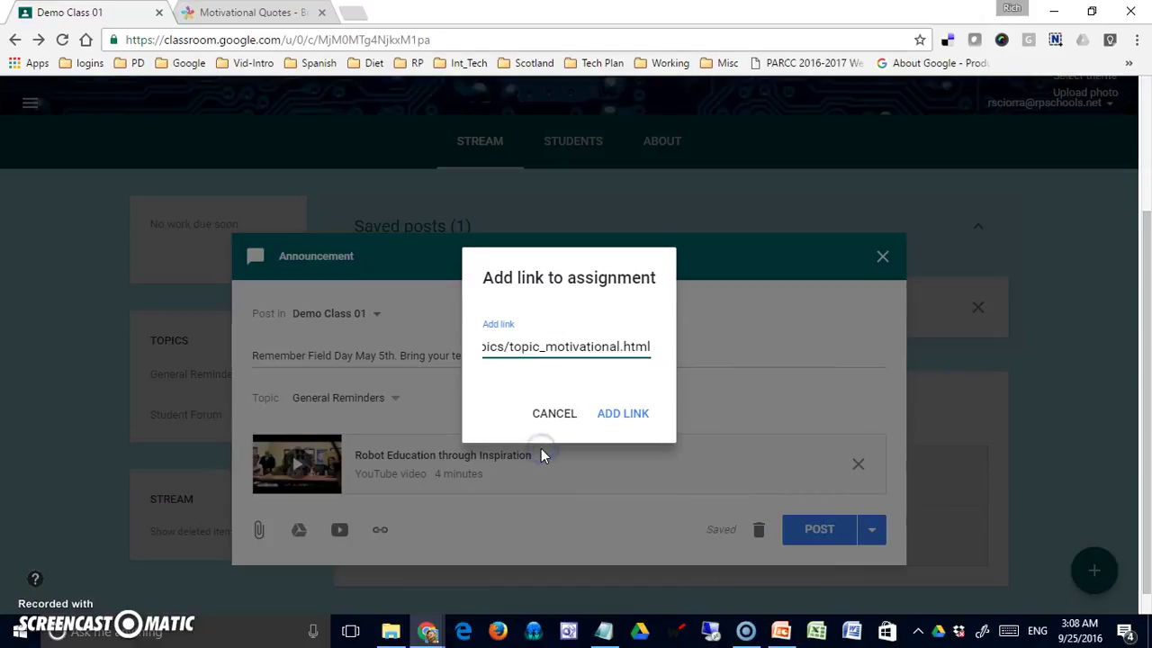
click(627, 416)
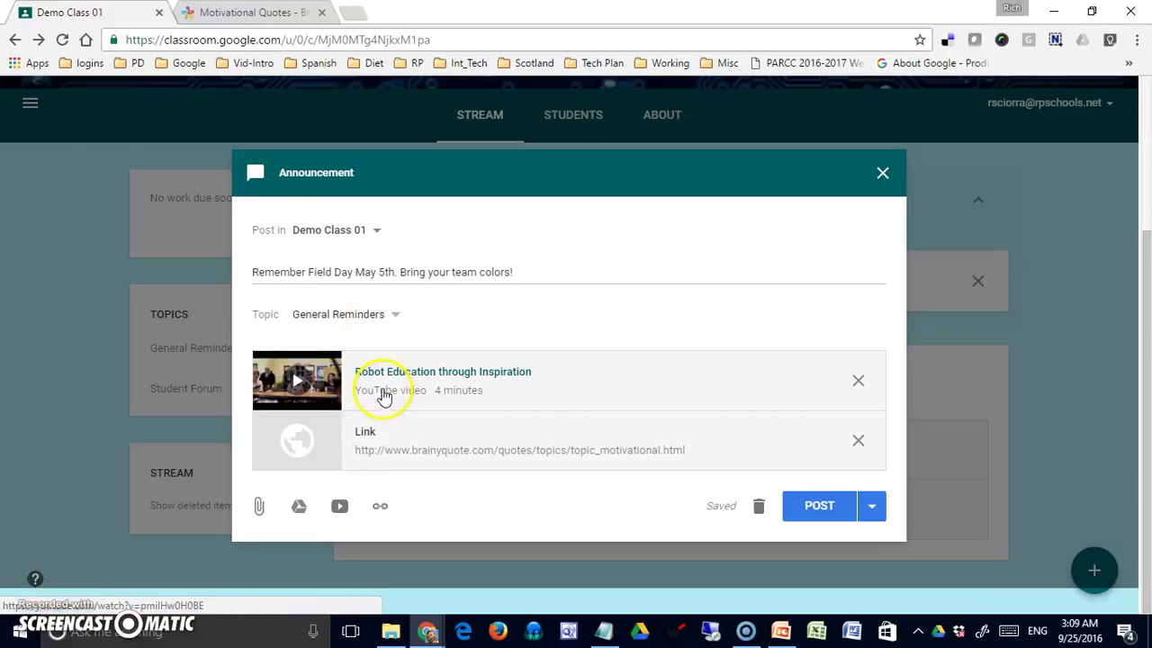
click(814, 507)
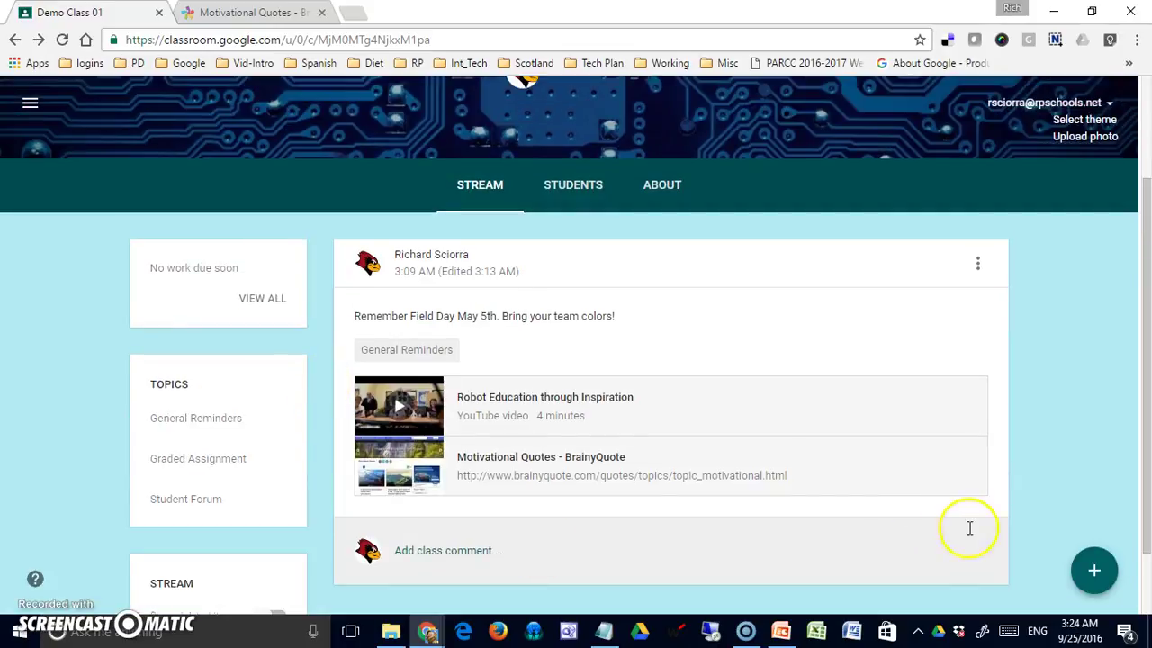
Draft the Current Events assignment with instructions, Oct 2 11:00 PM due date, Graded Assignment topic and File 3
mouse_move(1090, 572)
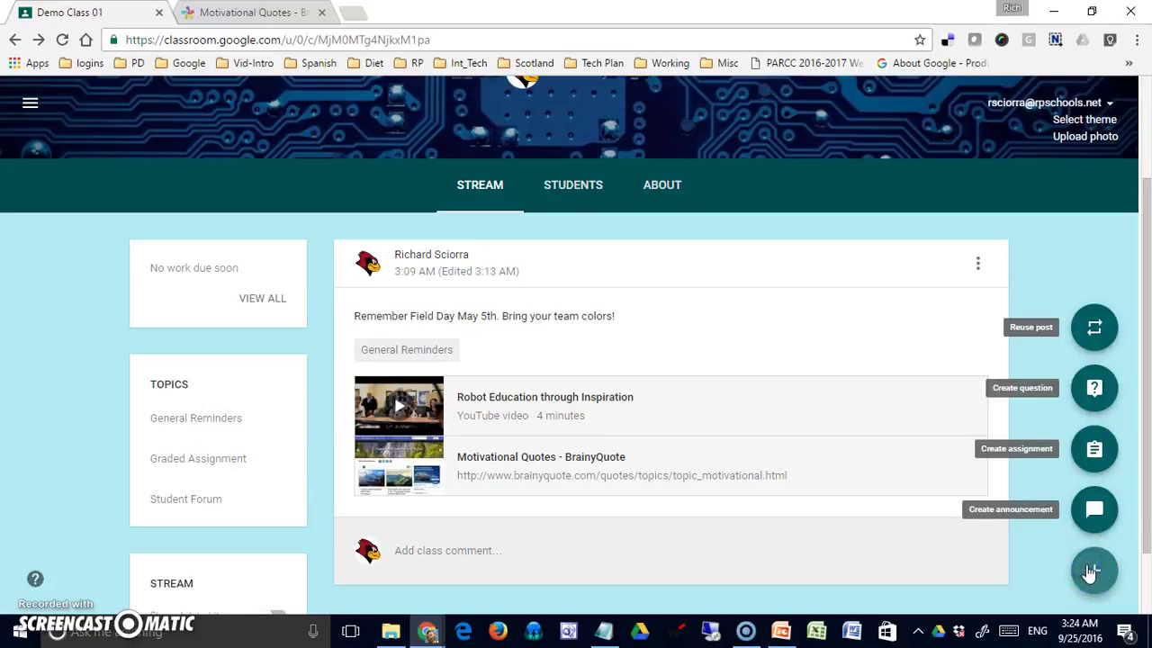
click(1093, 452)
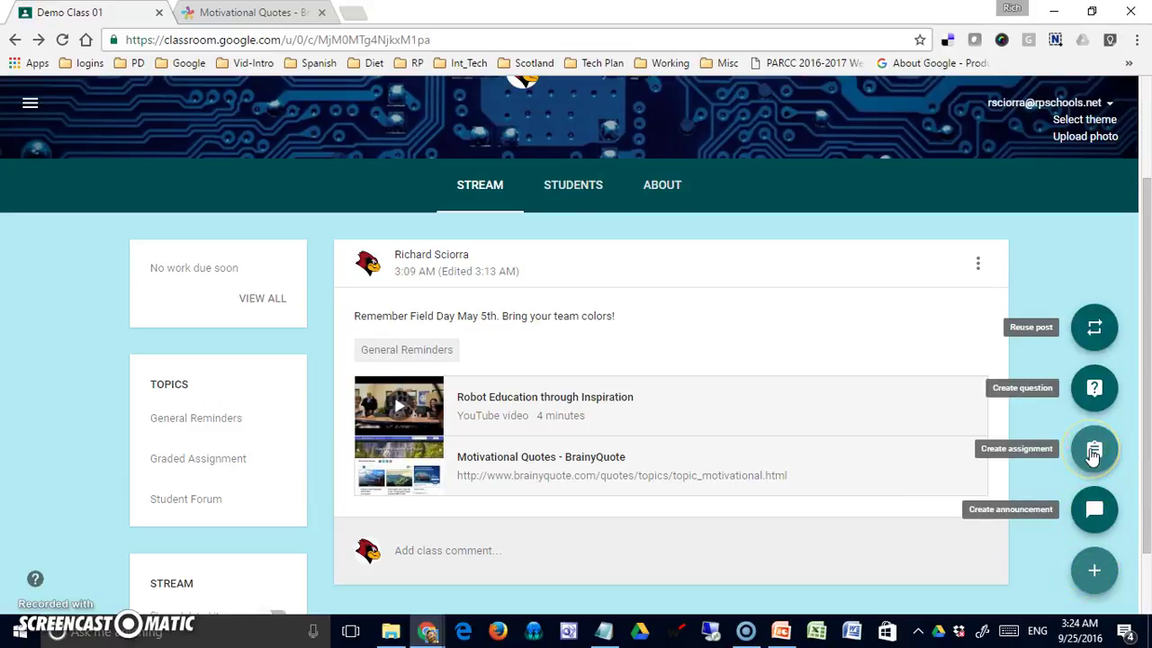
click(1095, 452)
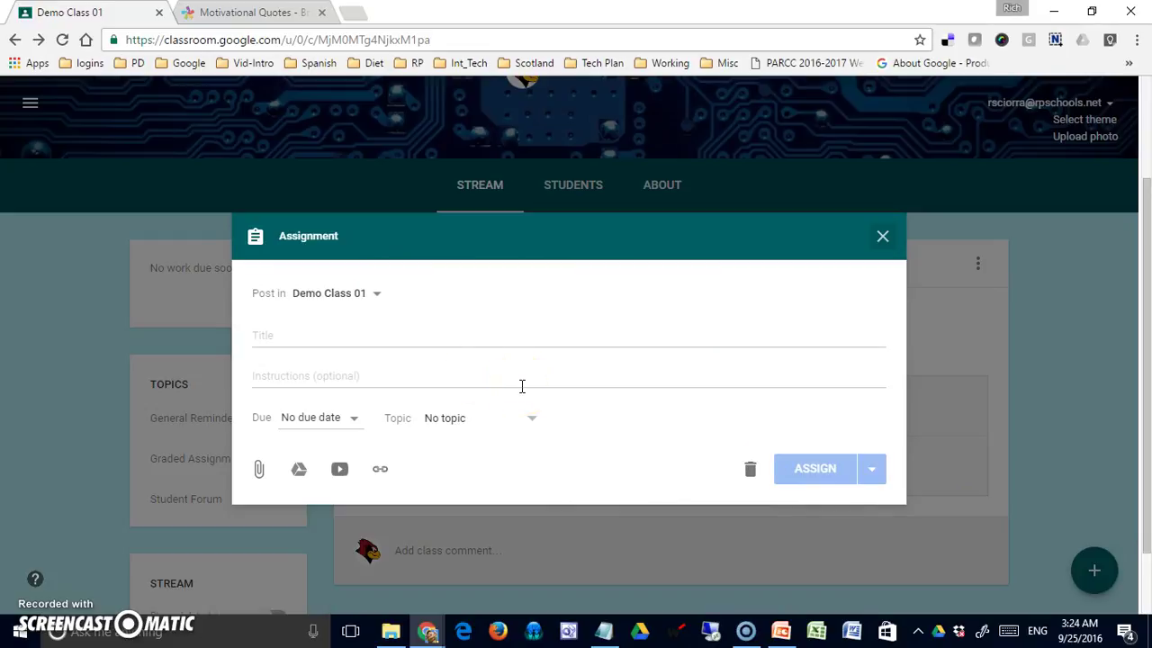
click(290, 371)
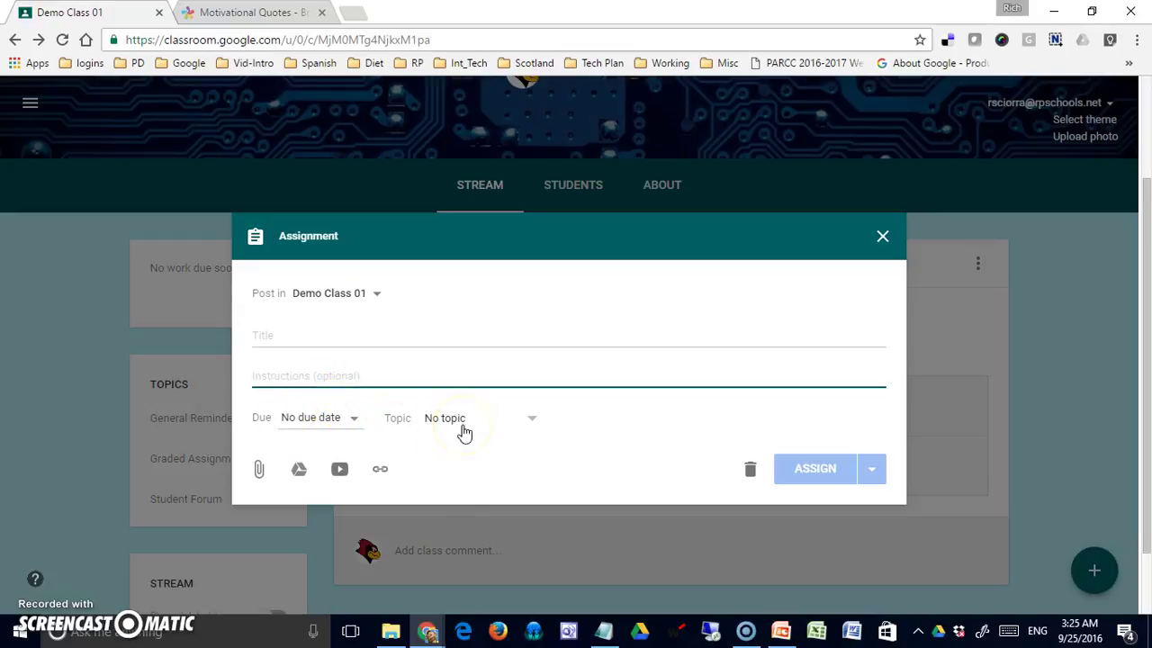
click(378, 296)
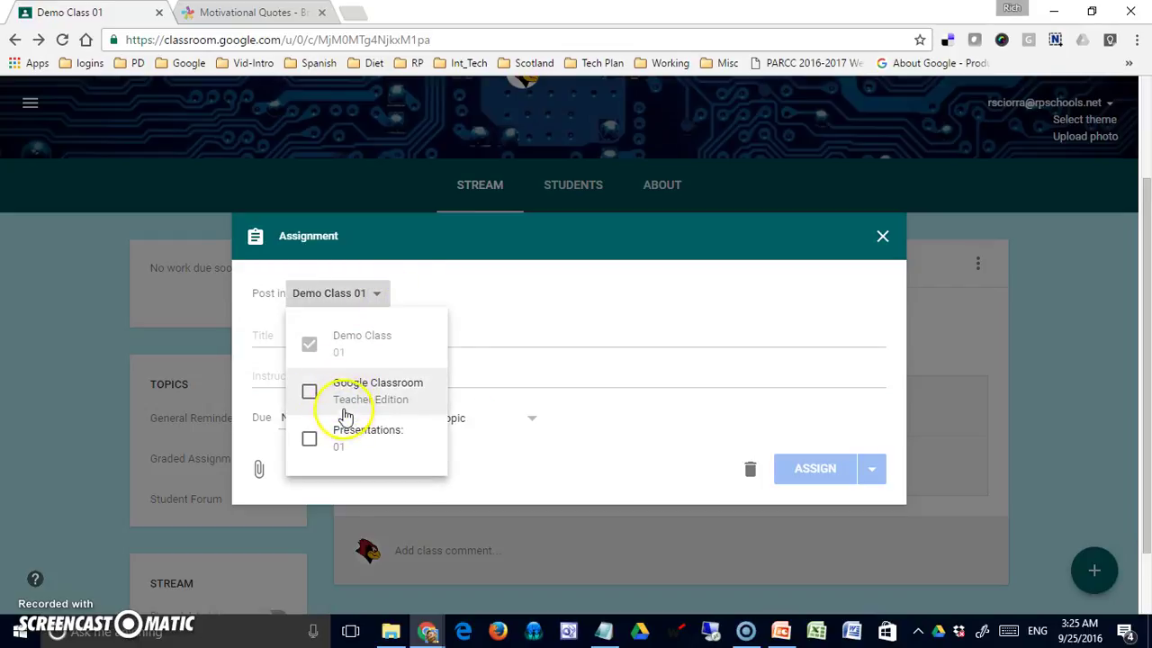
click(498, 303)
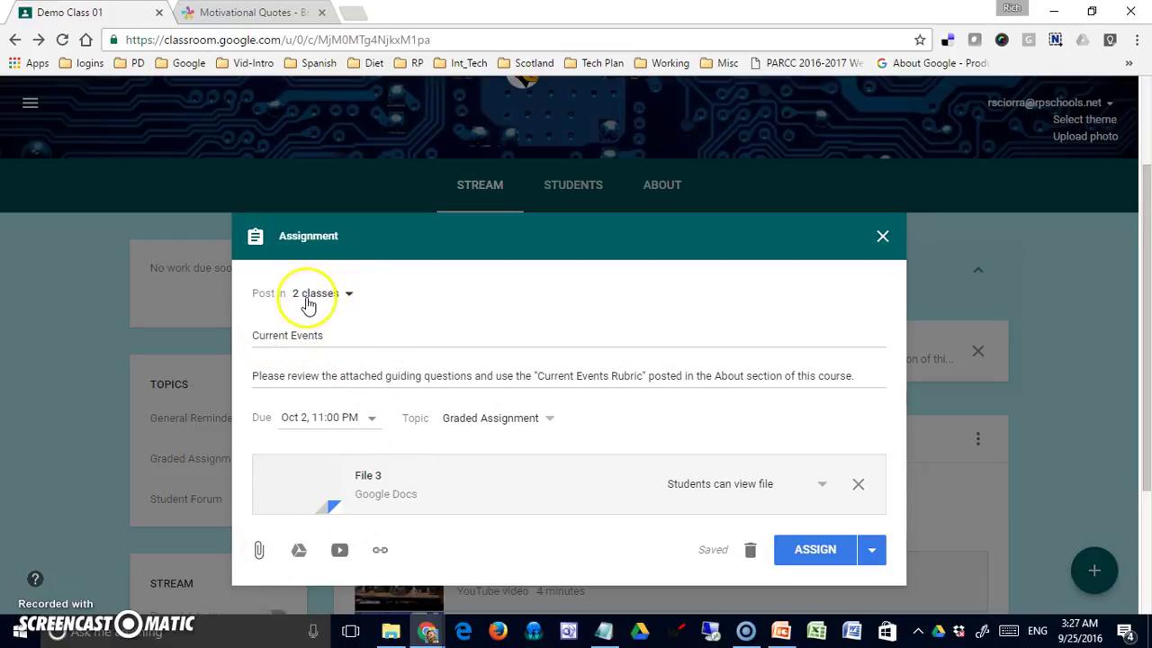
click(351, 297)
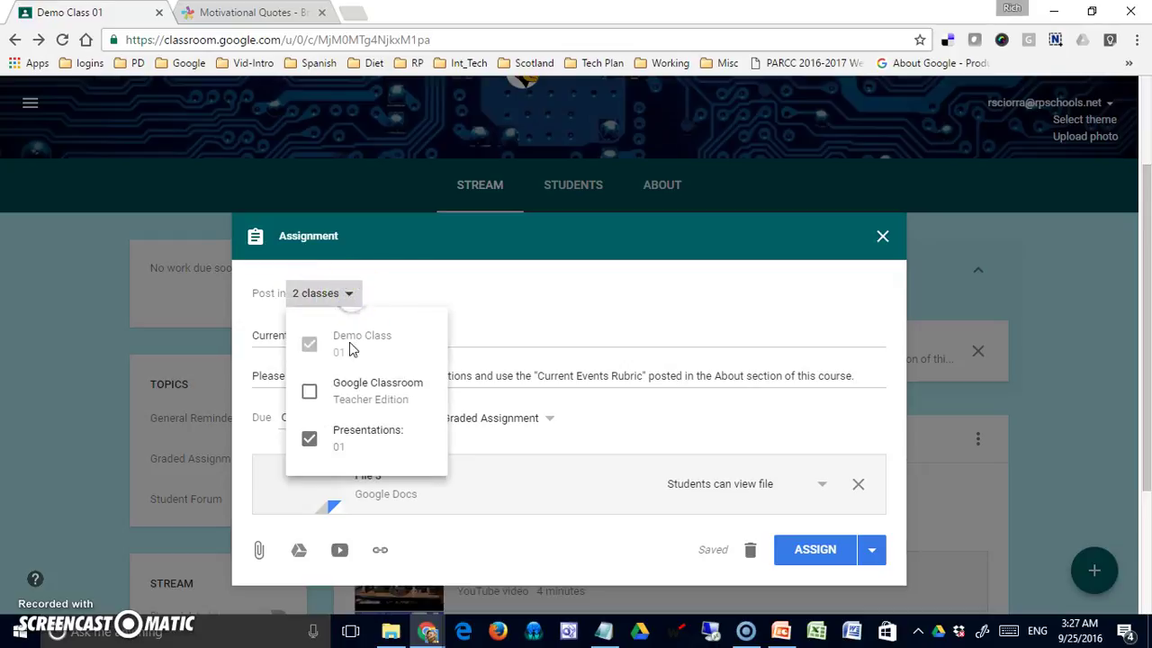
click(472, 322)
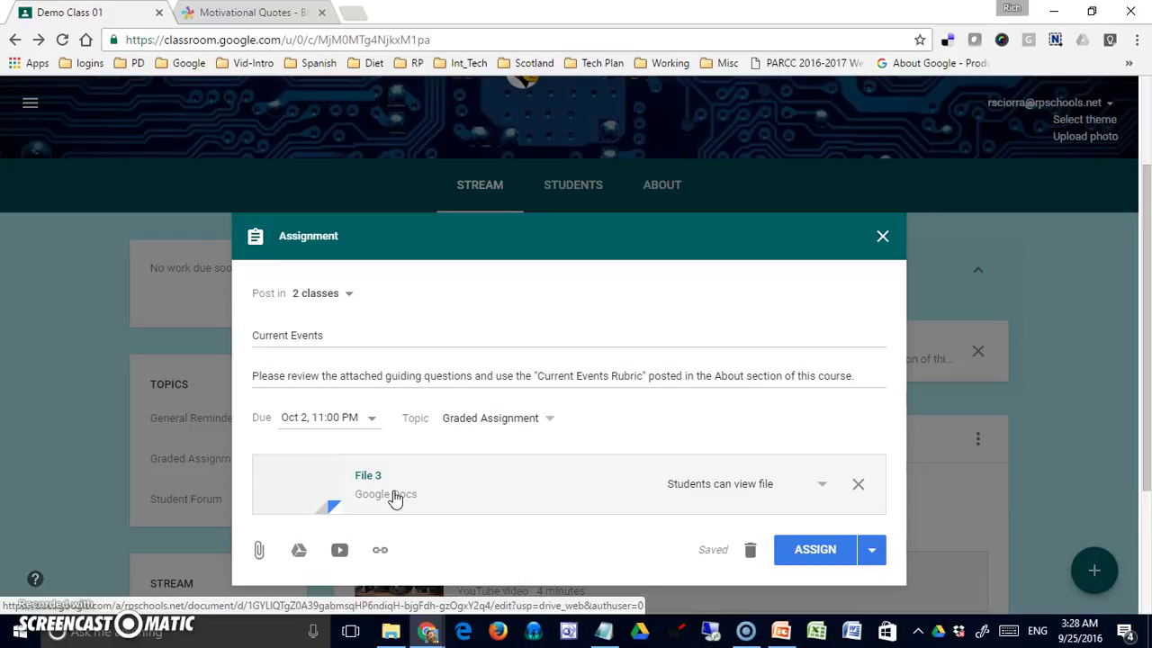
click(819, 485)
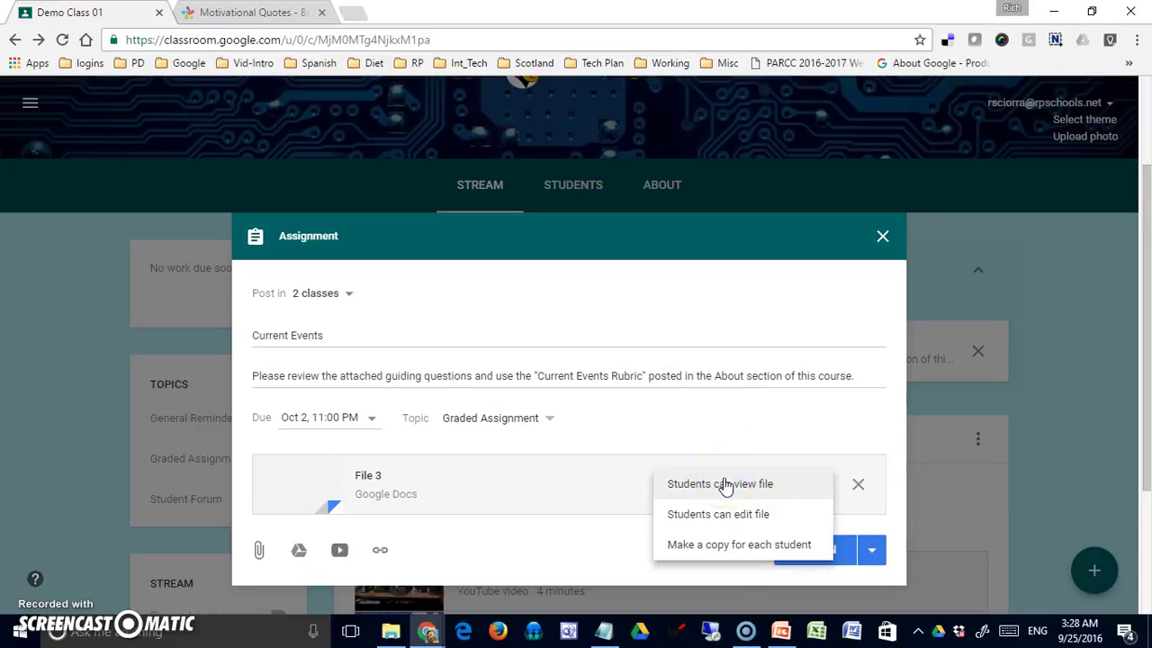
click(725, 515)
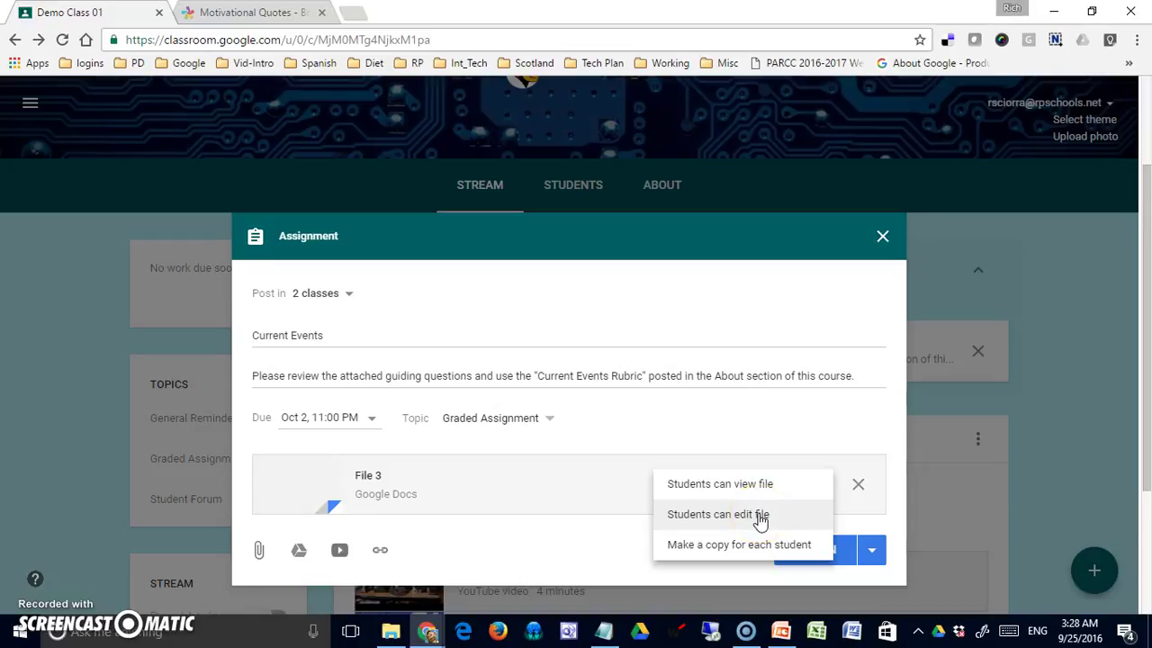
drag(760, 525, 763, 549)
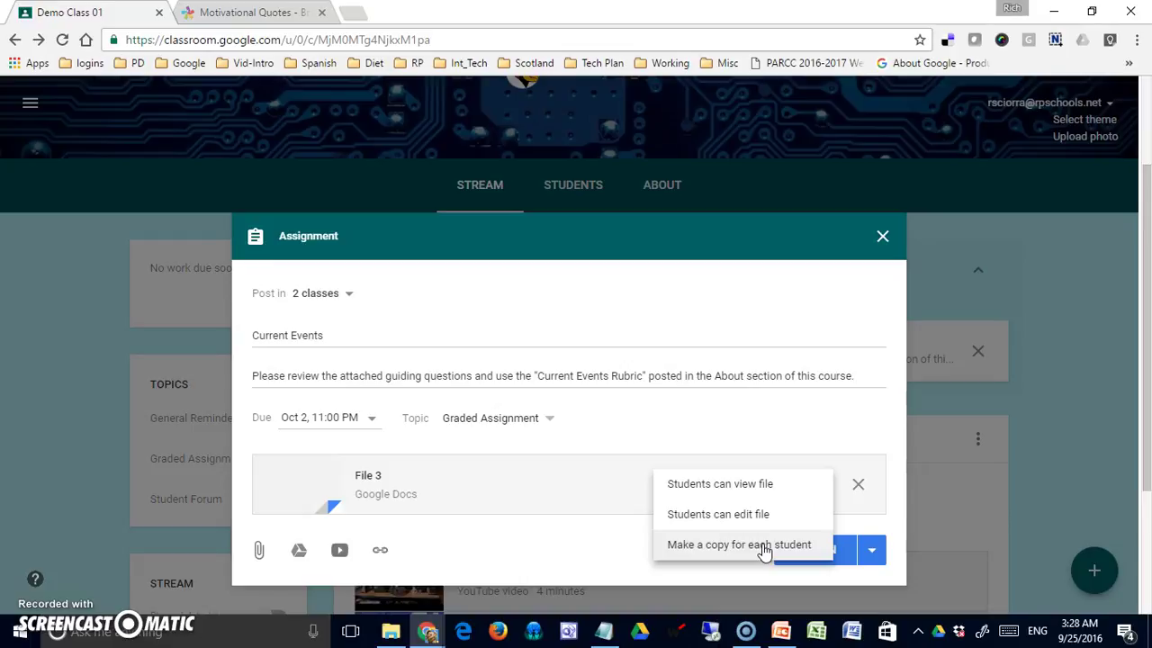
click(771, 375)
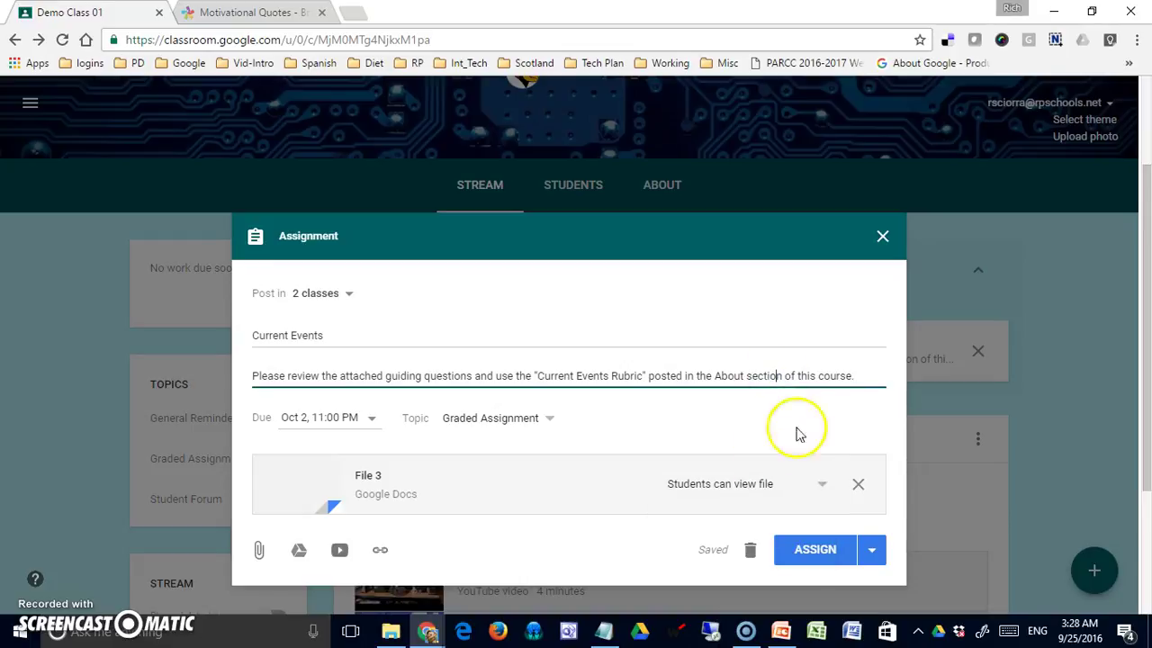
Assign the Current Events assignment so it appears in the Demo Class 01 stream
click(821, 558)
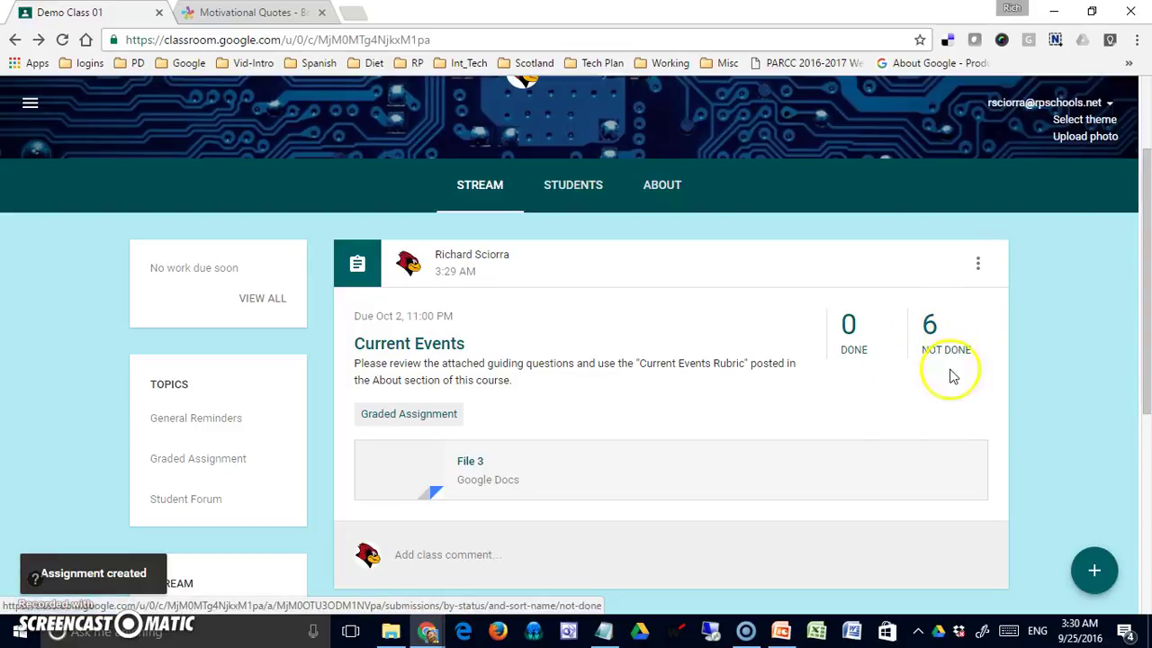
scroll(959, 406, down, 2)
scroll(961, 406, up, 3)
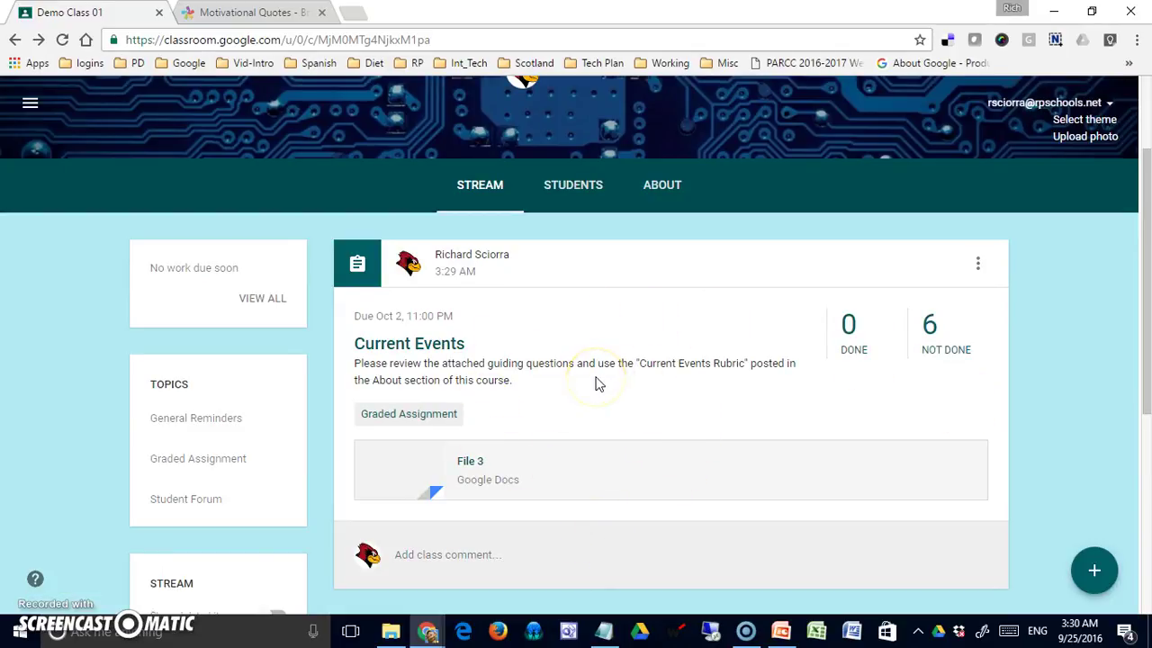
Look over the Students list, return to the Stream, and leave the class comment box empty
click(427, 559)
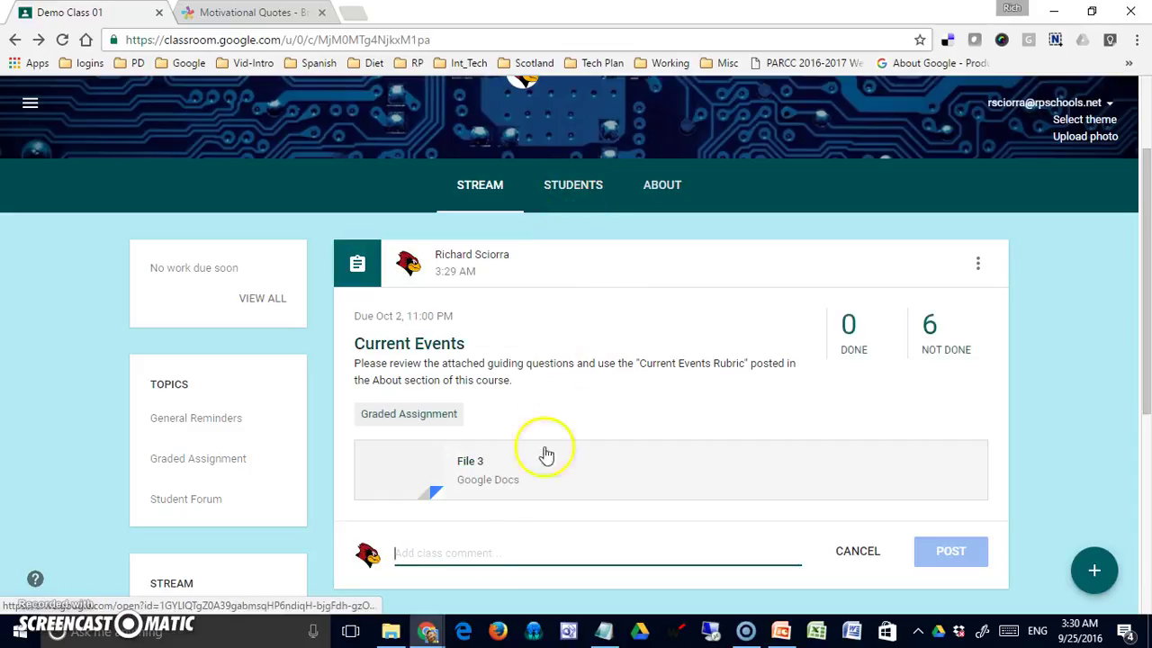
click(571, 189)
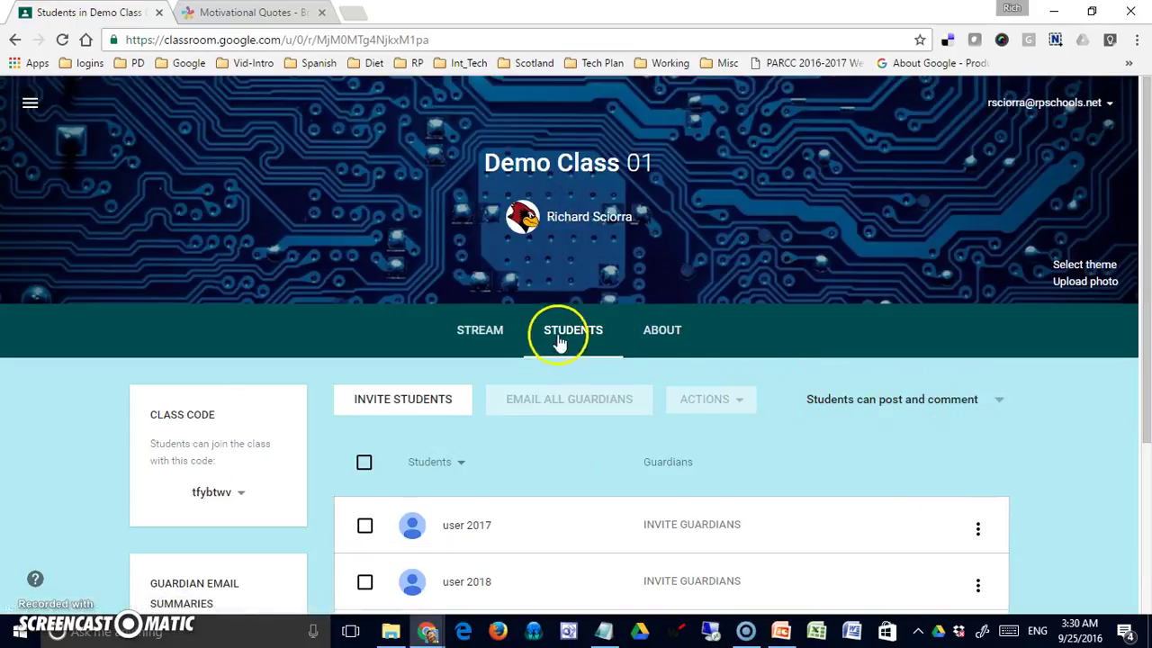
click(486, 327)
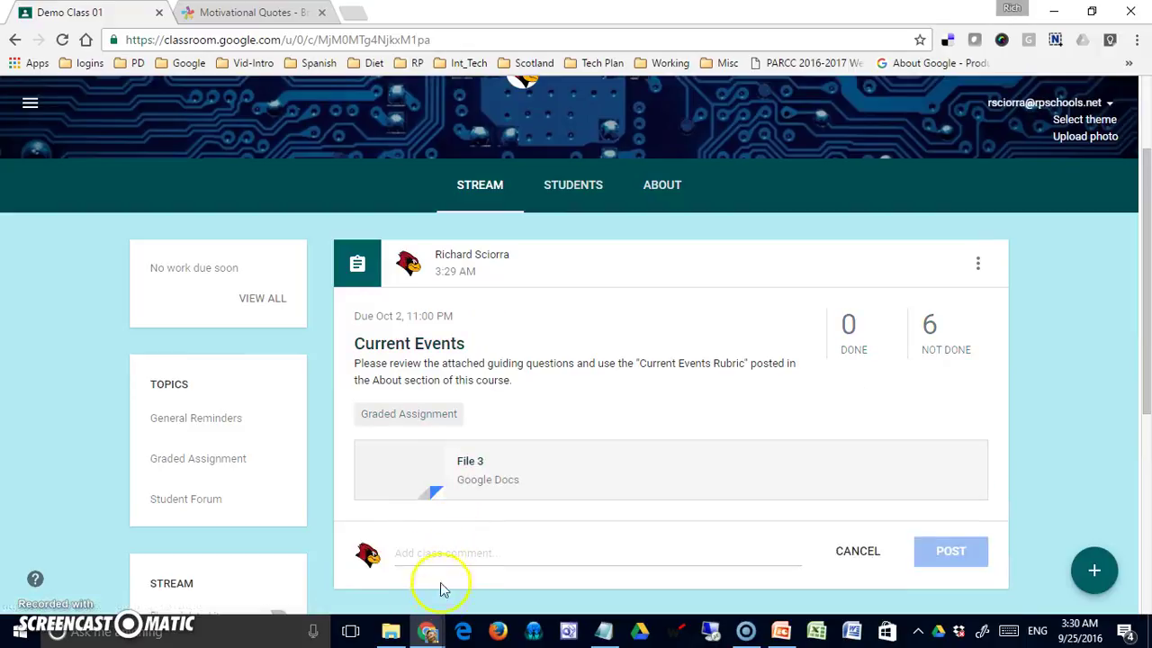
click(456, 564)
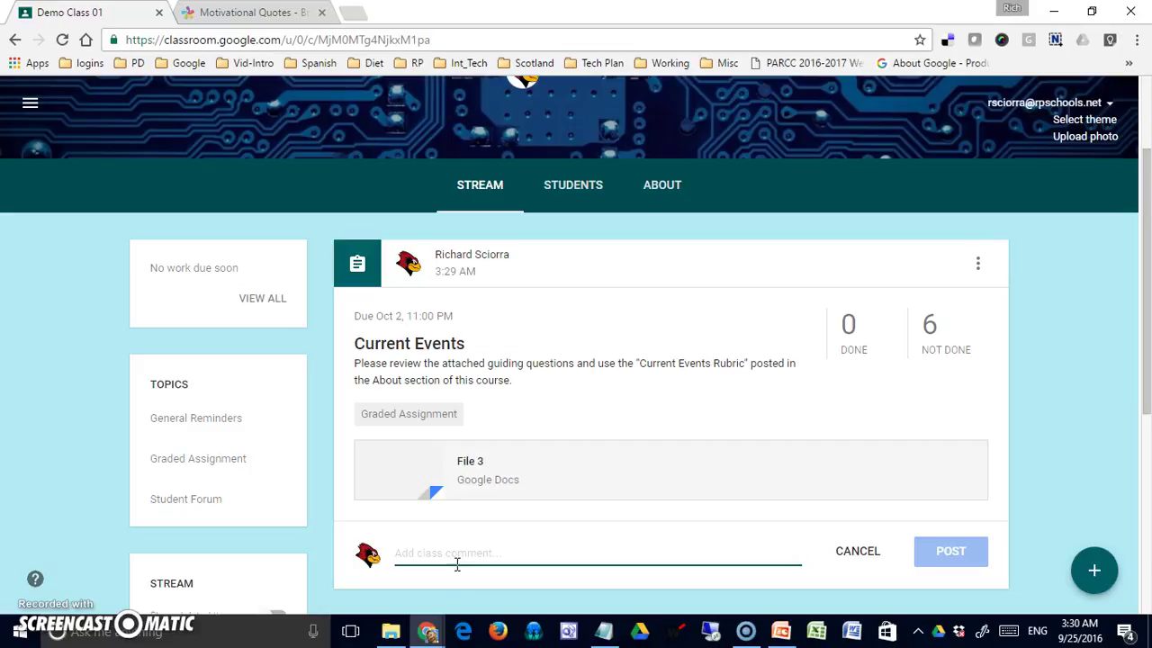
click(103, 586)
Start a new question and change its type from Short answer to Multiple choice
click(1094, 570)
click(1100, 429)
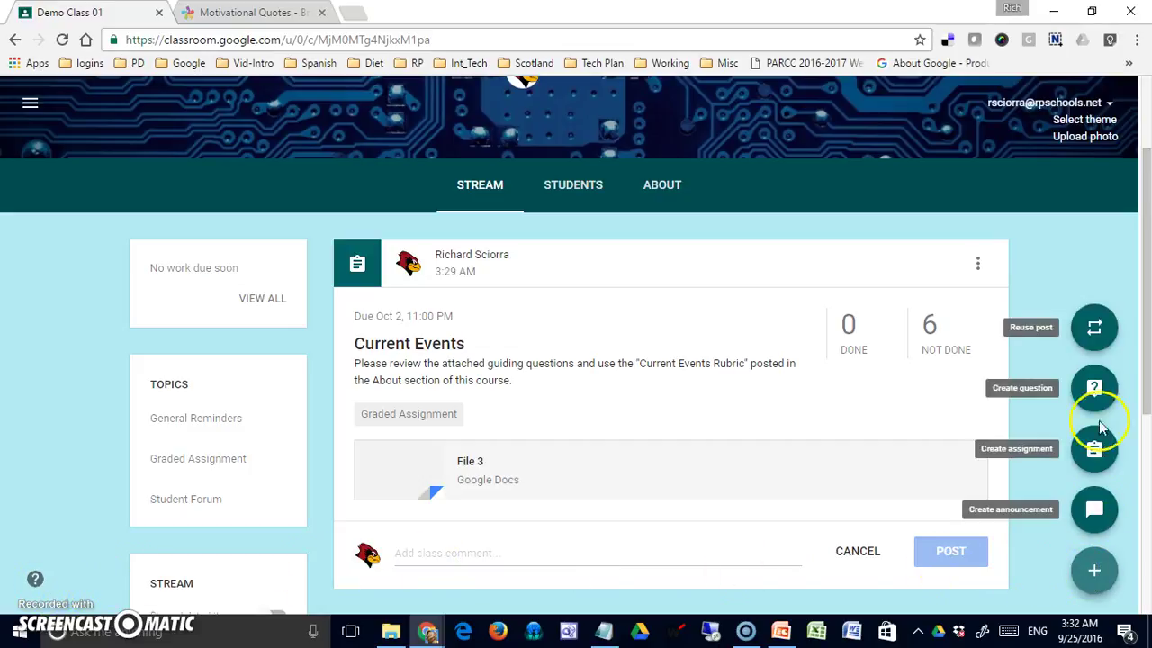
click(1094, 389)
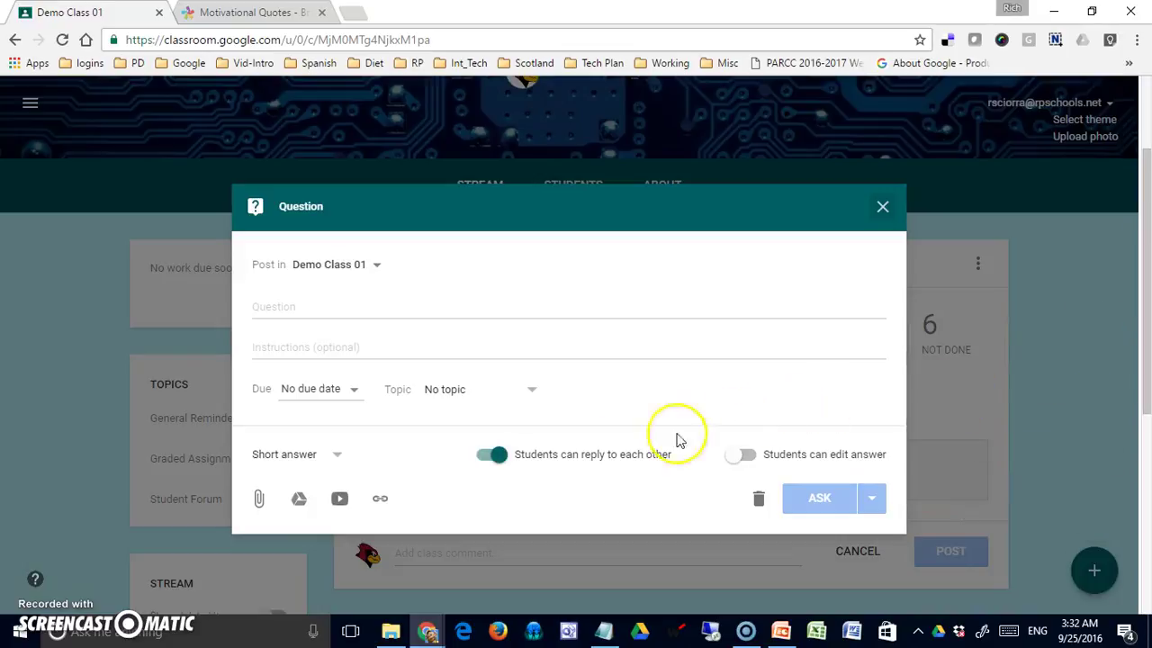
click(332, 454)
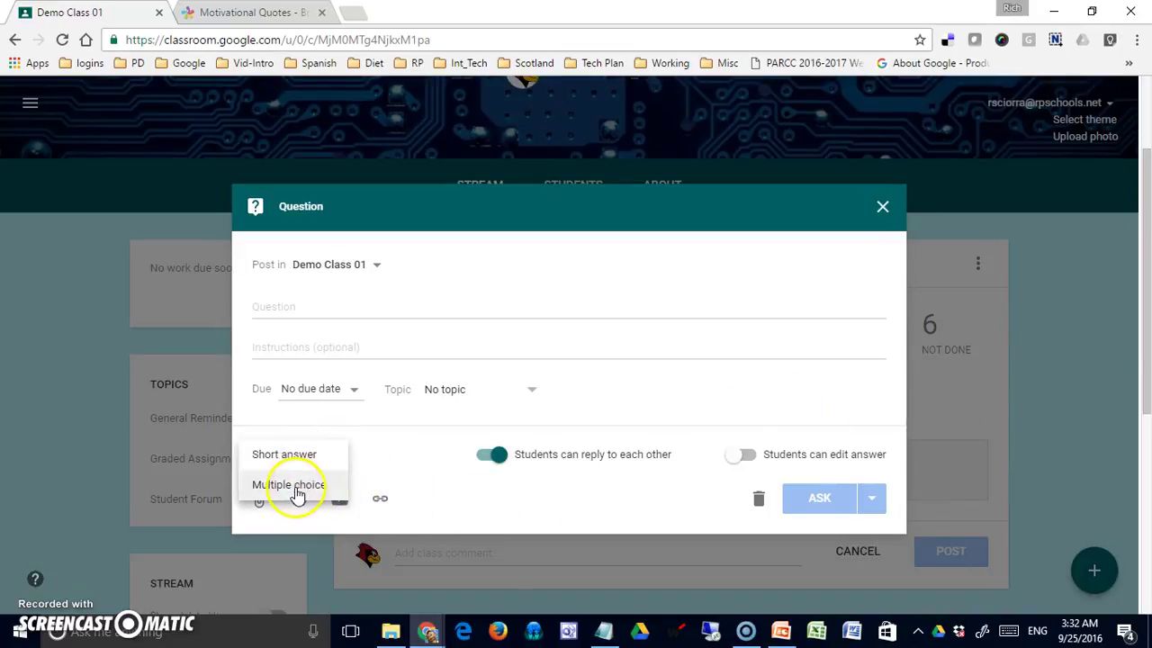
click(297, 486)
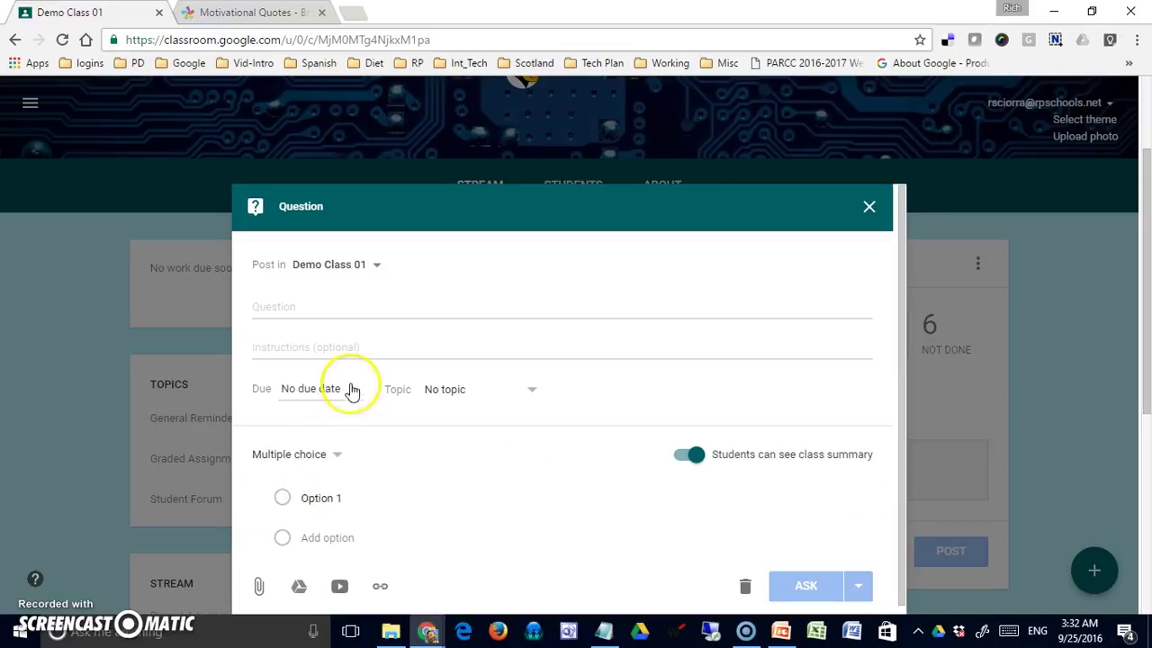
Enter the answer options yes and No, and the question 'Do you like this assignment'
click(373, 500)
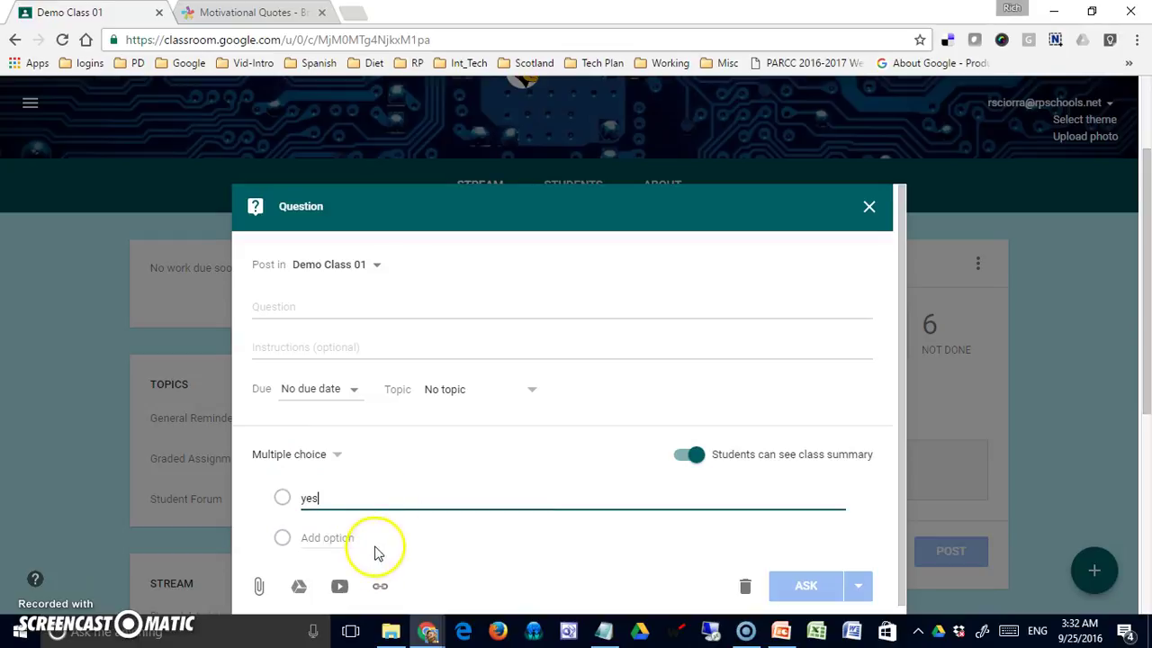
click(360, 538)
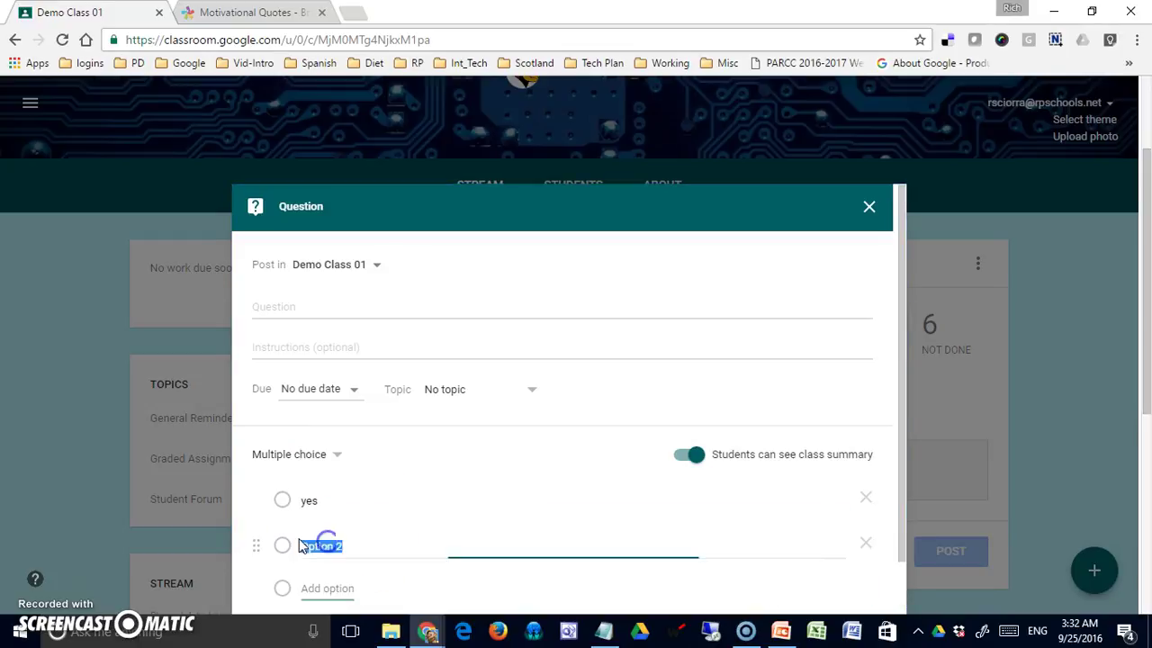
key(BackSpace)
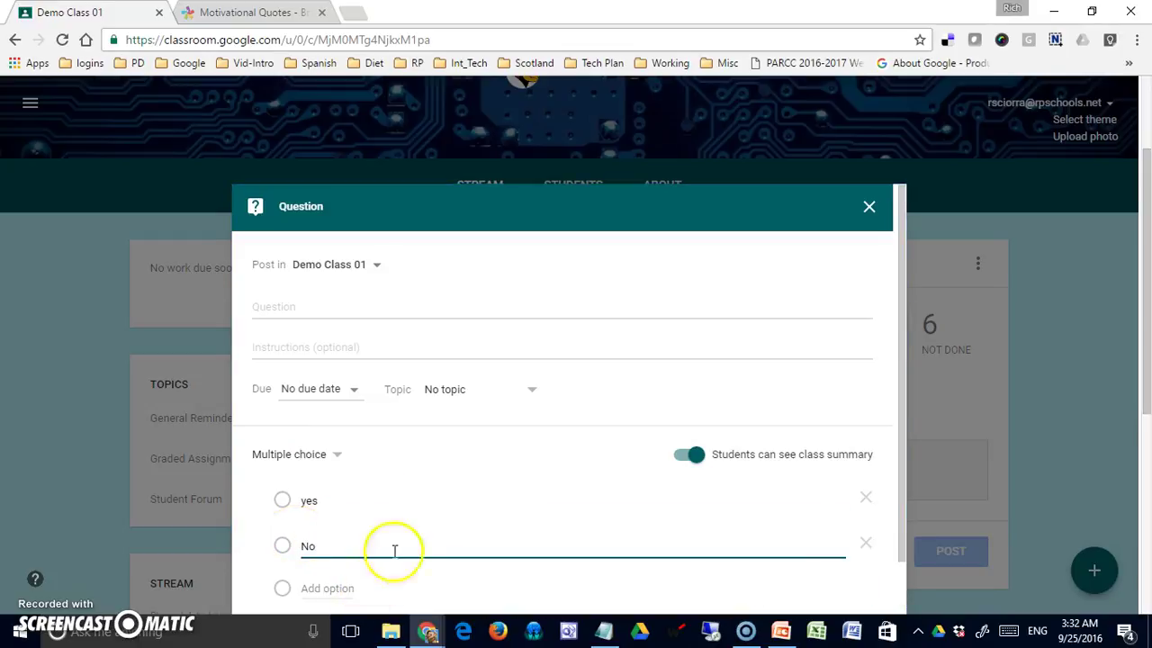
click(320, 307)
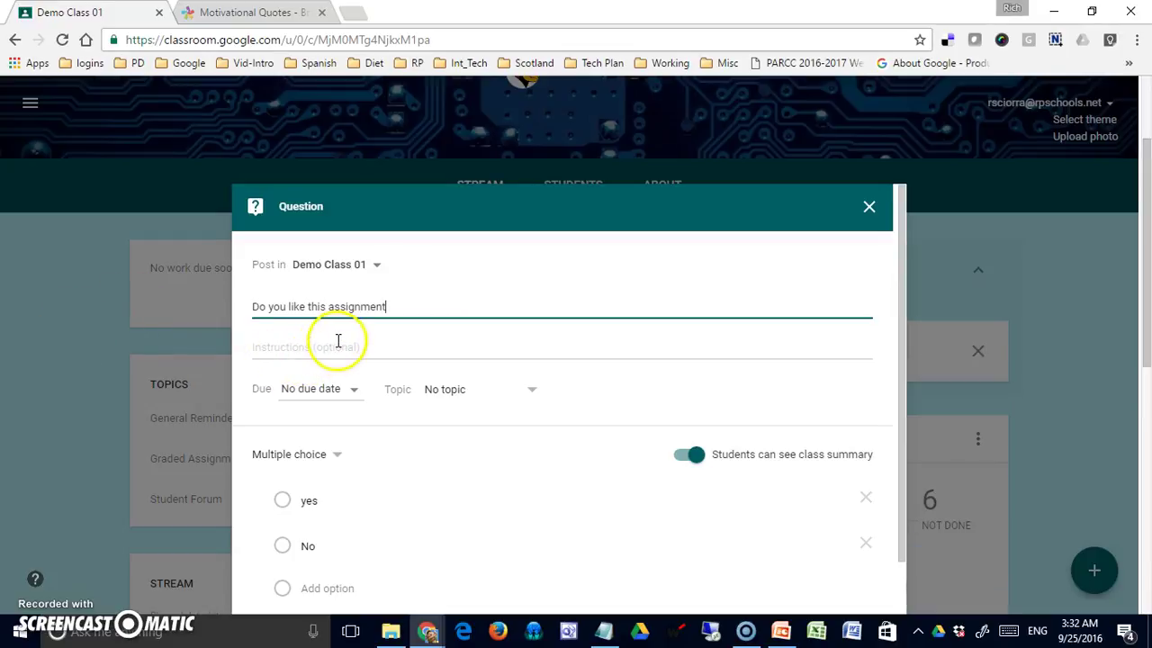
Set the question's due date to Sep 30, 2016
click(357, 393)
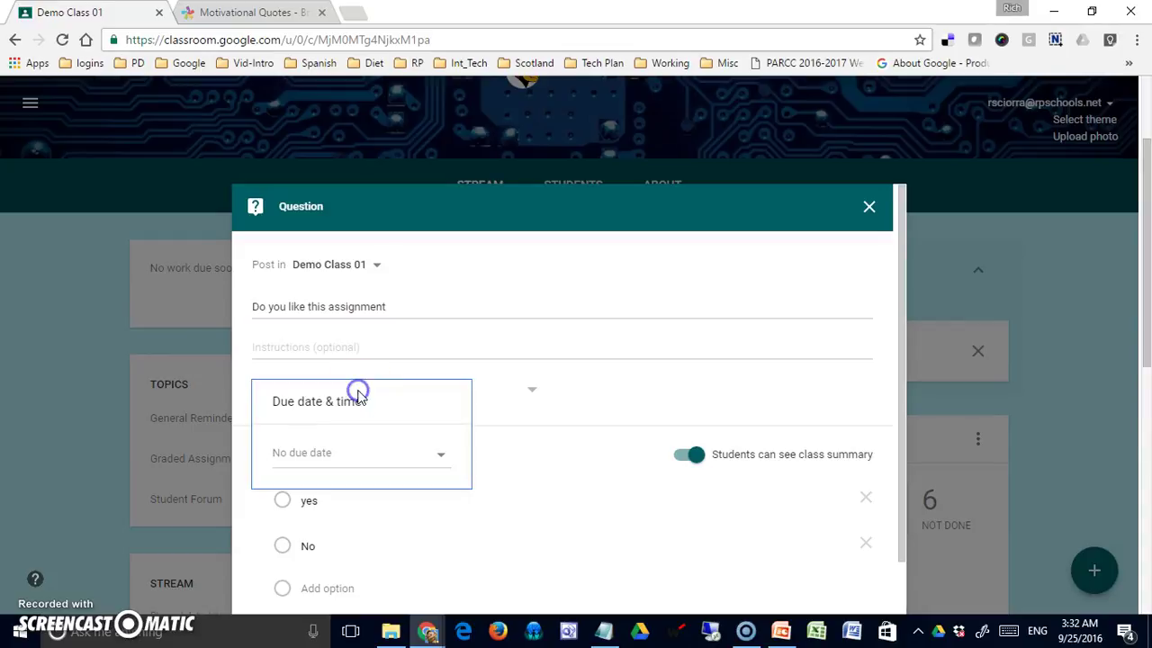
click(351, 453)
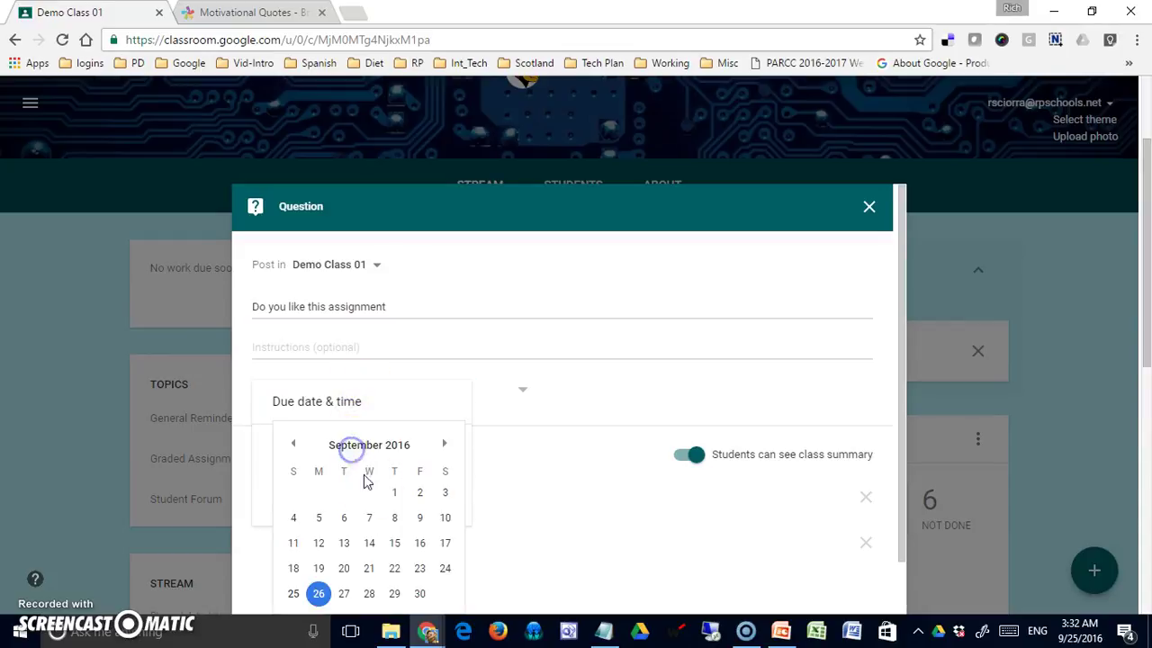
click(425, 593)
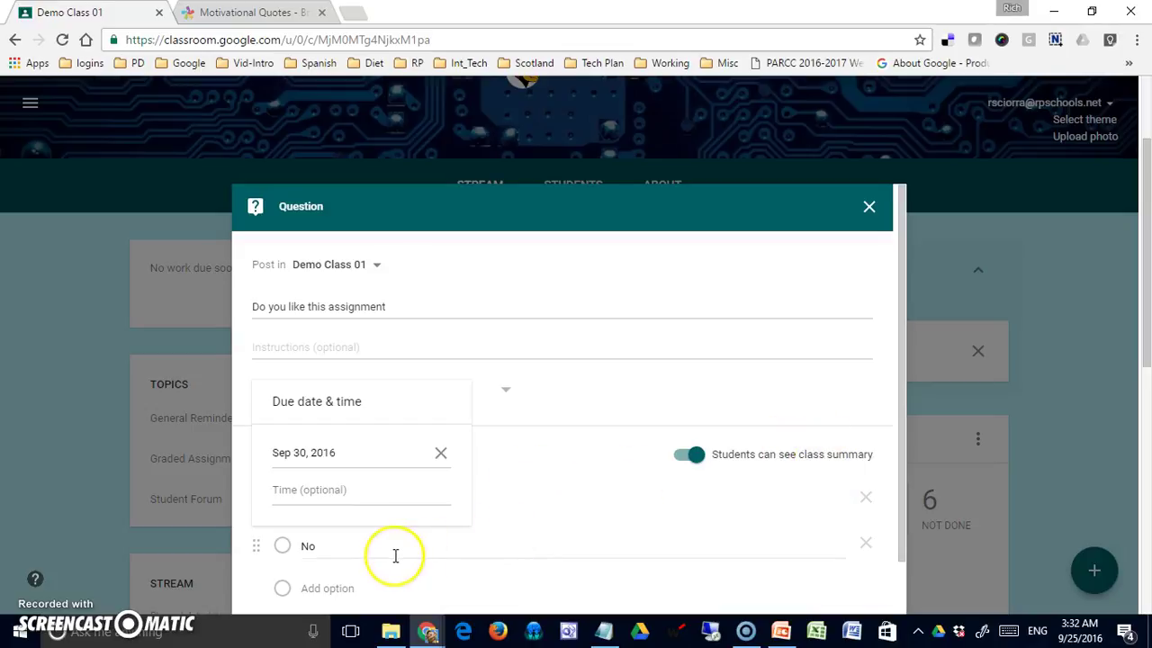
Turn off 'Students can see class summary' and post the question to the class
click(689, 459)
scroll(900, 481, down, 5)
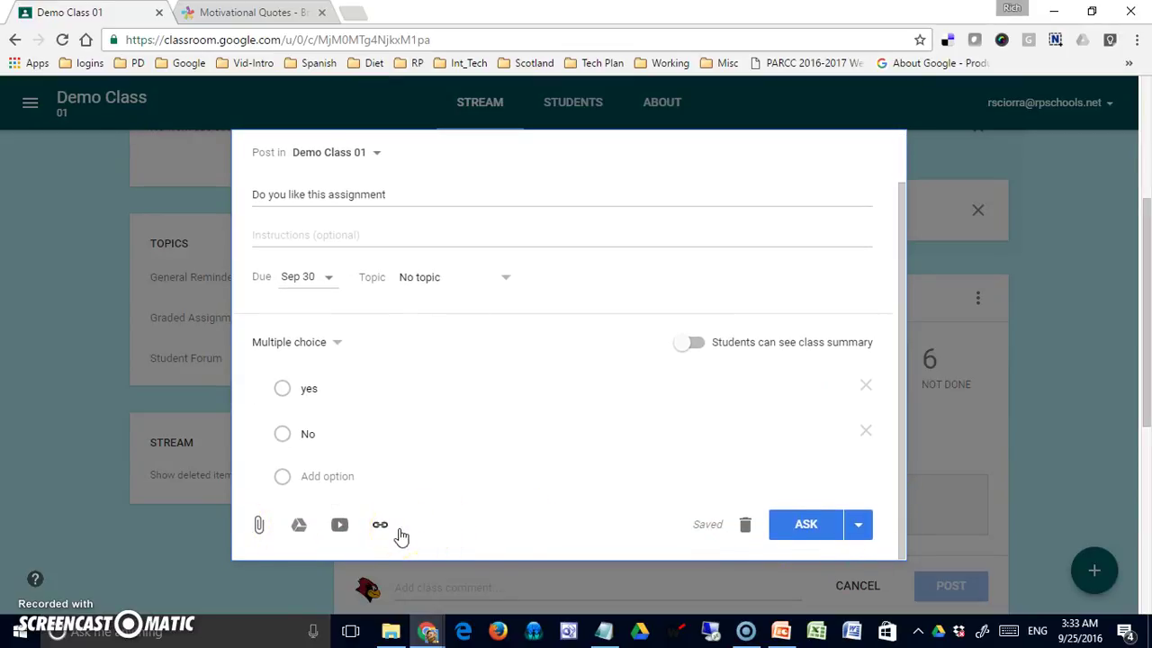
click(830, 534)
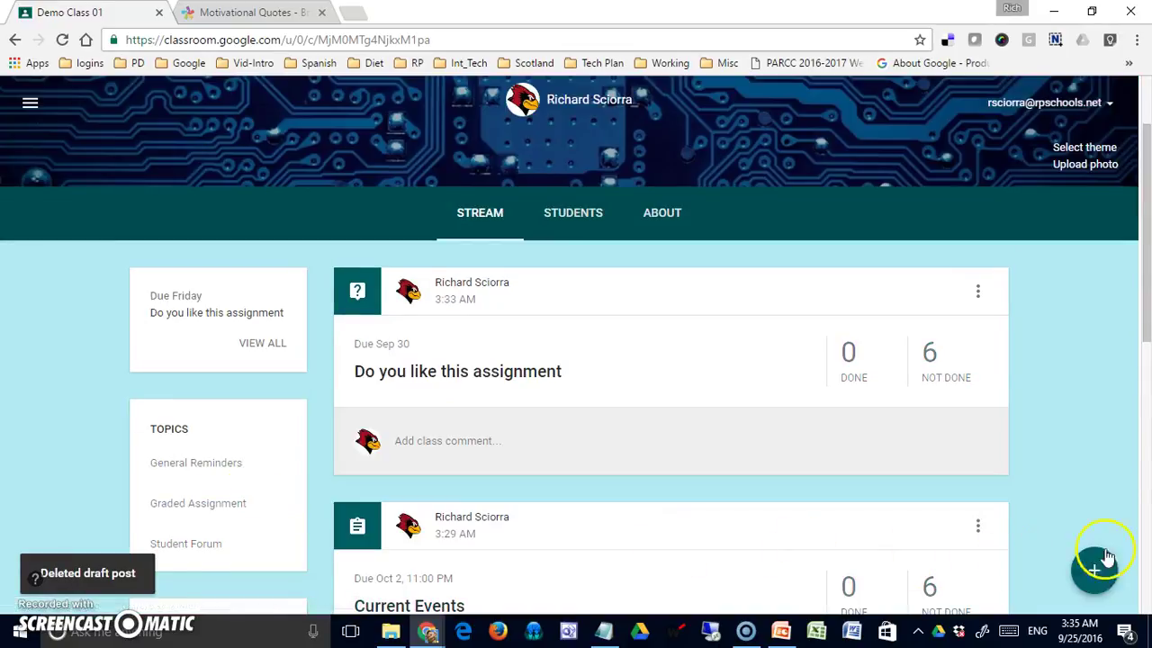
Start reusing a post and choose Demo Class as the source class
click(1107, 567)
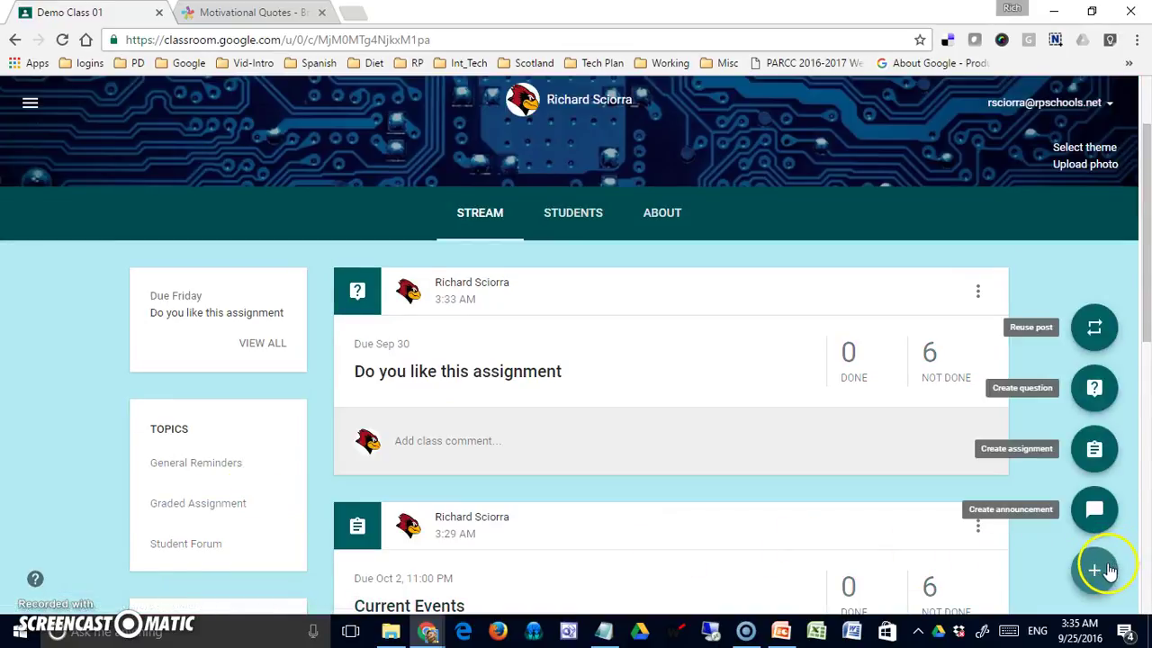
click(1094, 329)
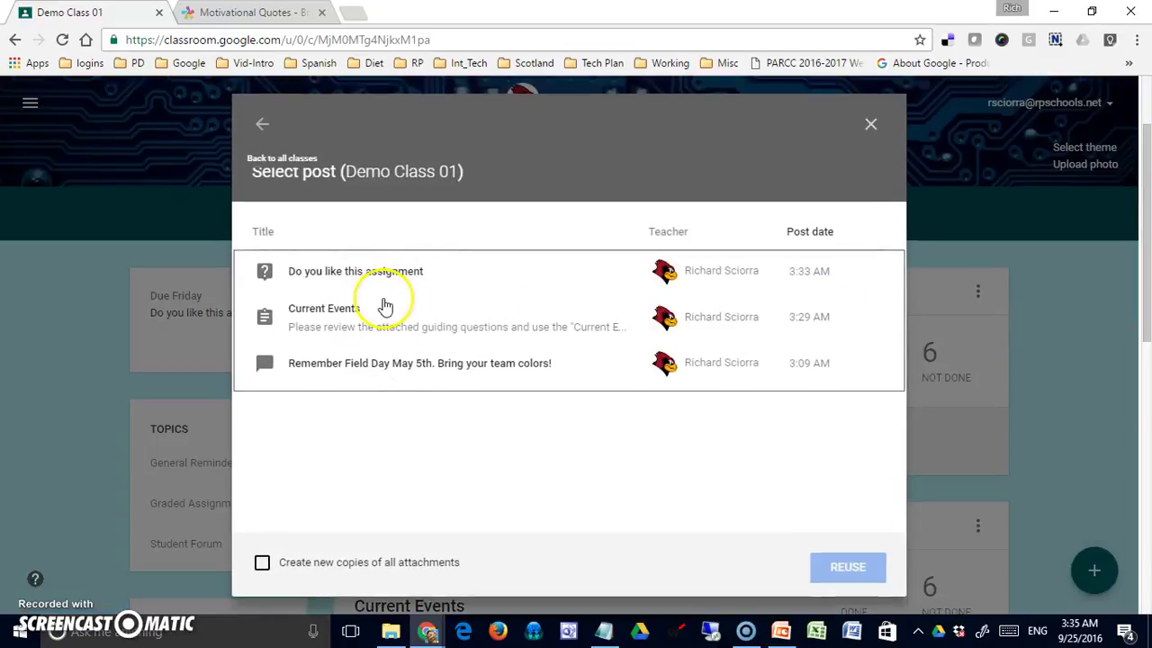
click(264, 127)
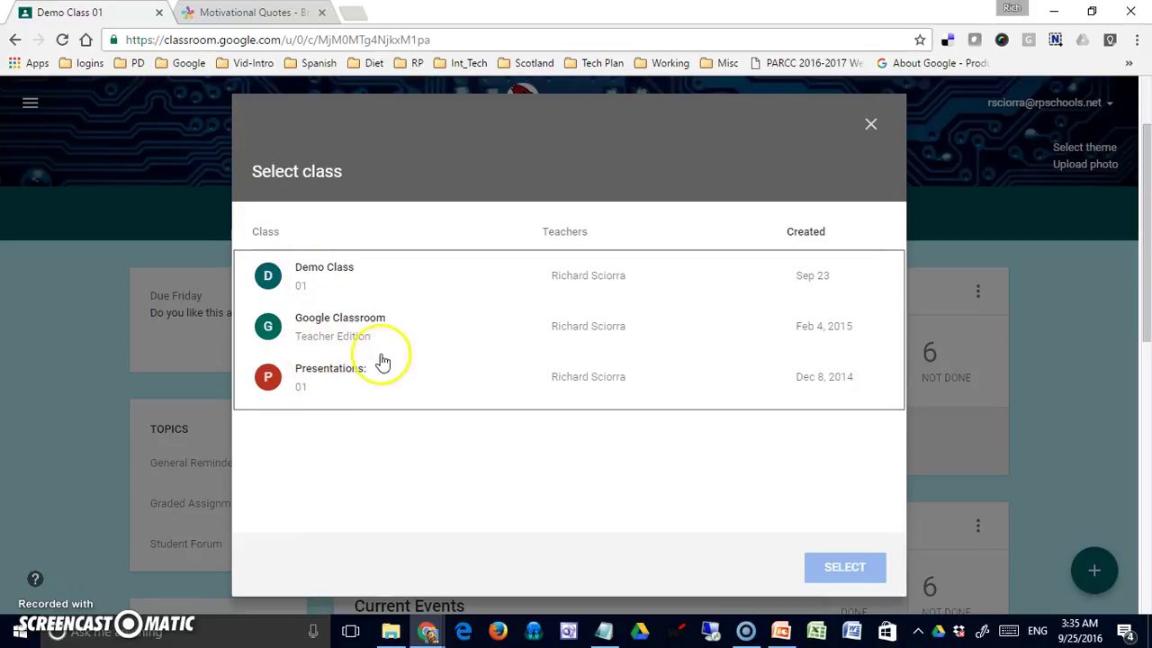
click(314, 270)
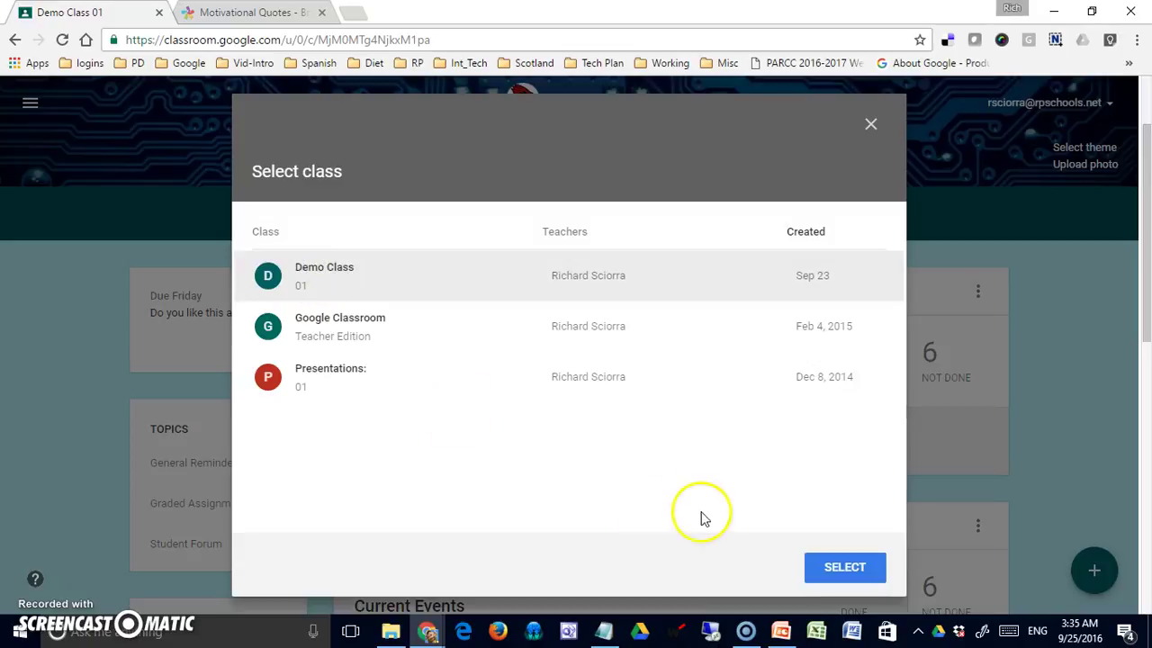
click(824, 572)
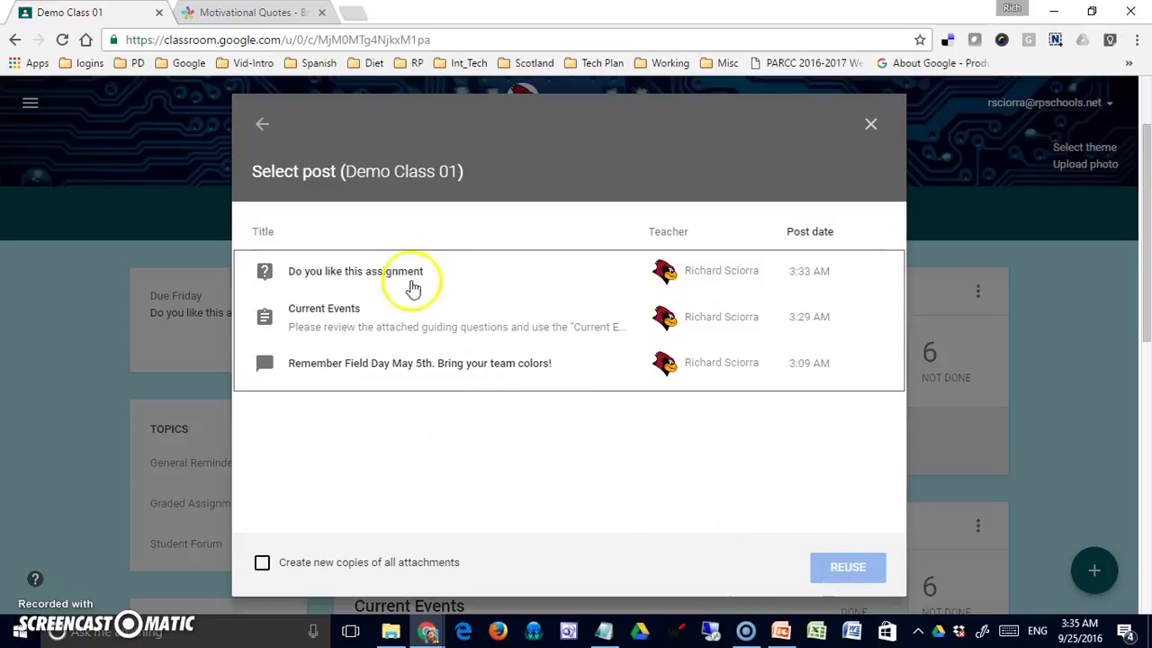
Select the Current Events assignment and reuse it as a new post
click(302, 313)
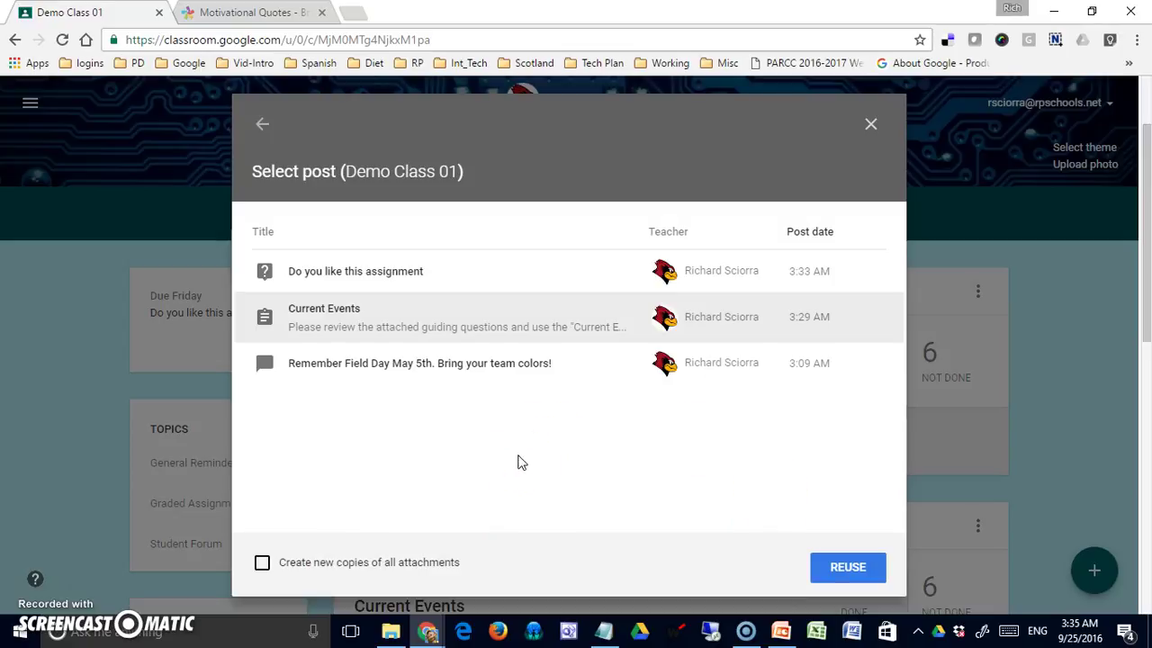
click(615, 488)
click(337, 317)
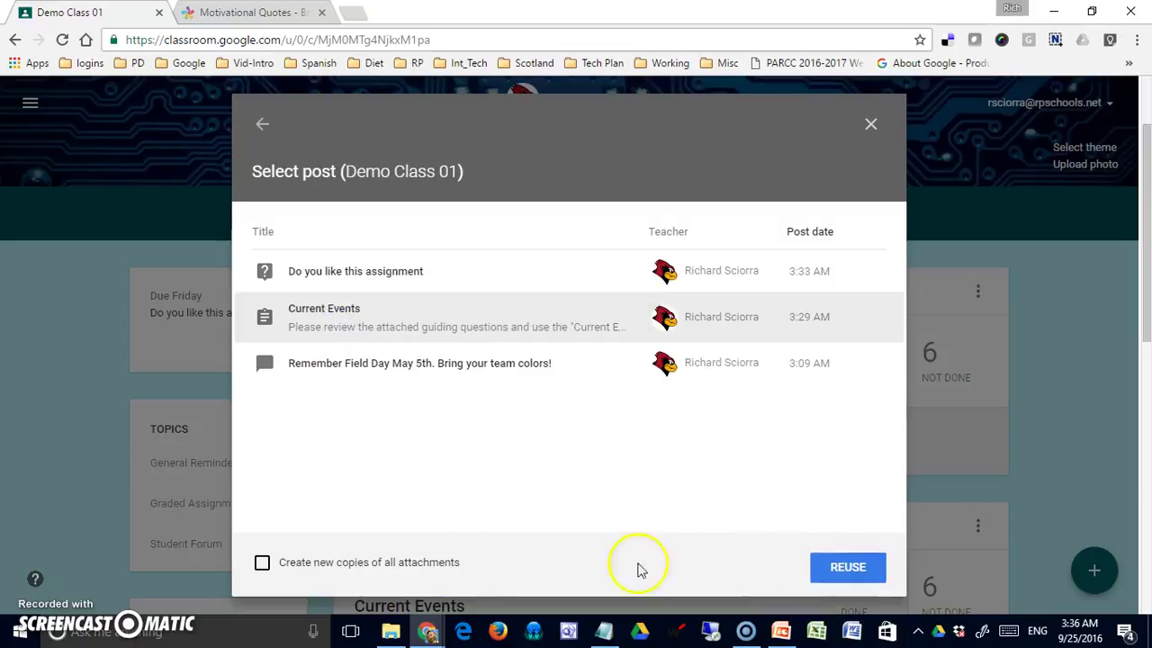
click(837, 567)
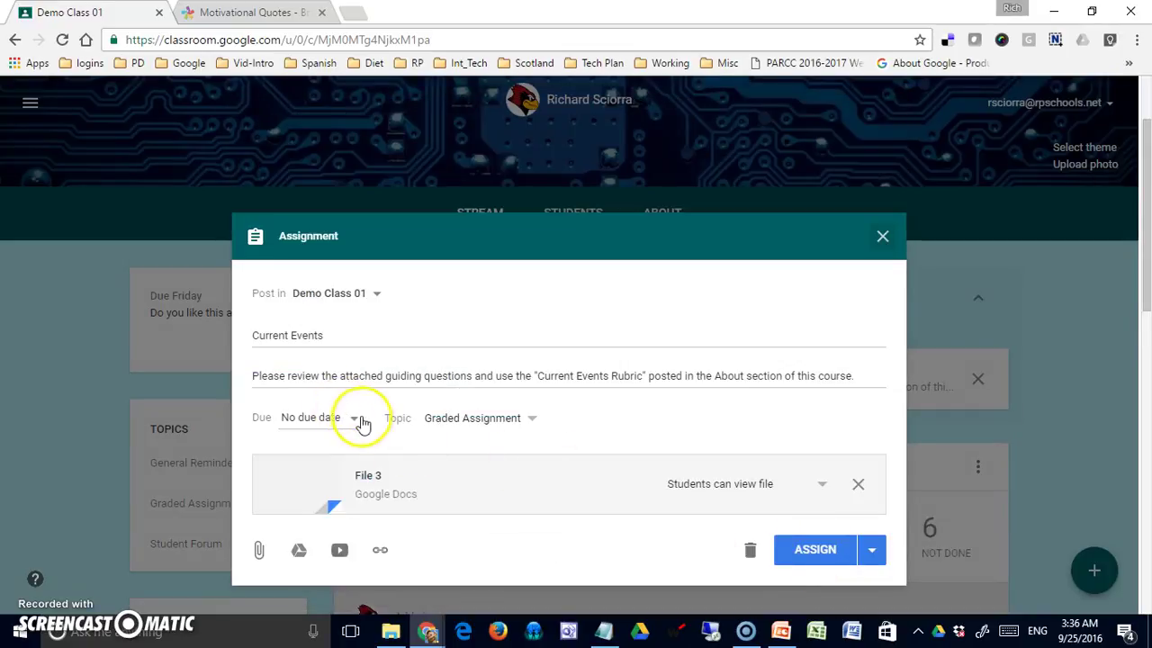
Set the reused assignment's due date to Oct 16, 2016 at 11:00 PM
click(353, 418)
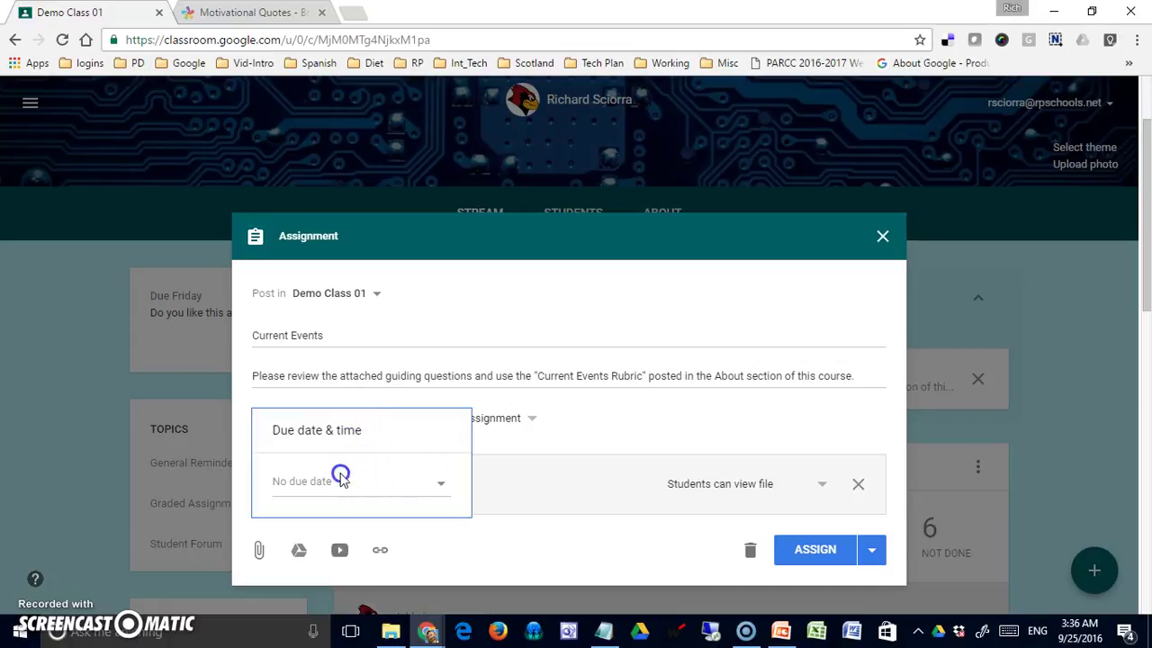
click(342, 487)
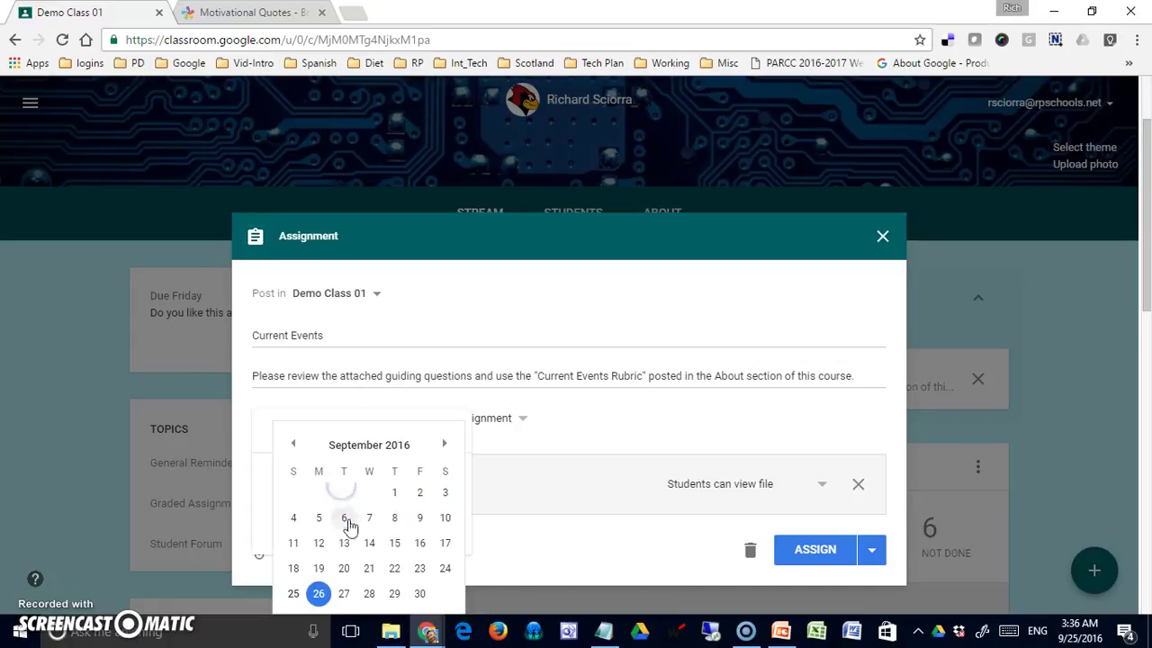
click(445, 443)
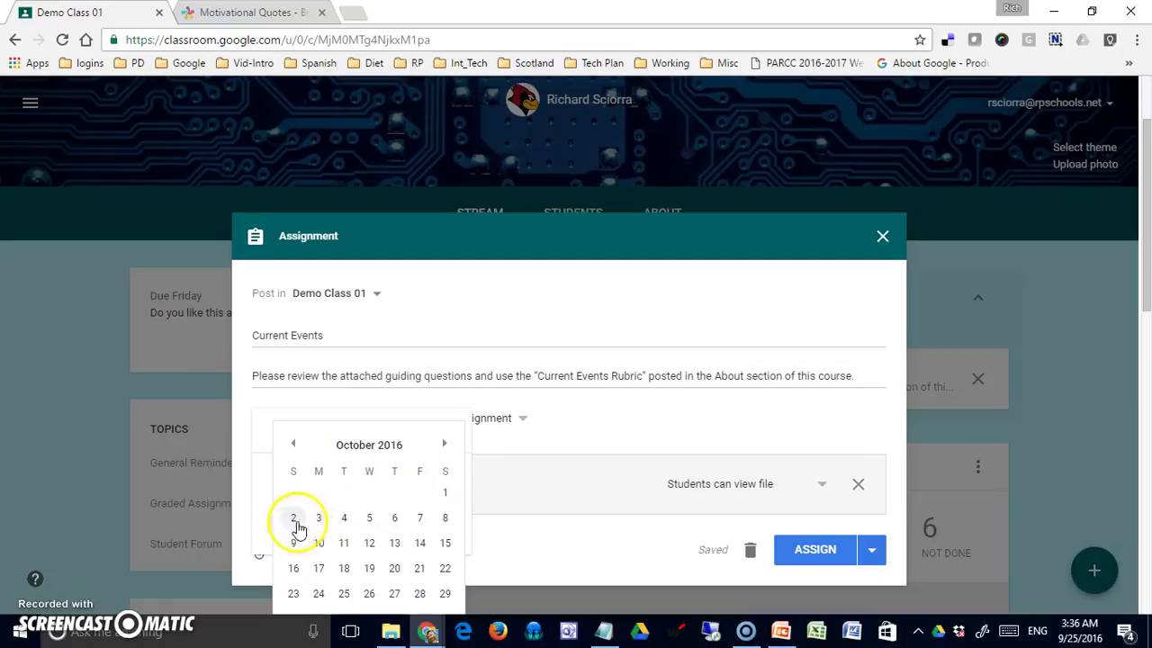
click(293, 567)
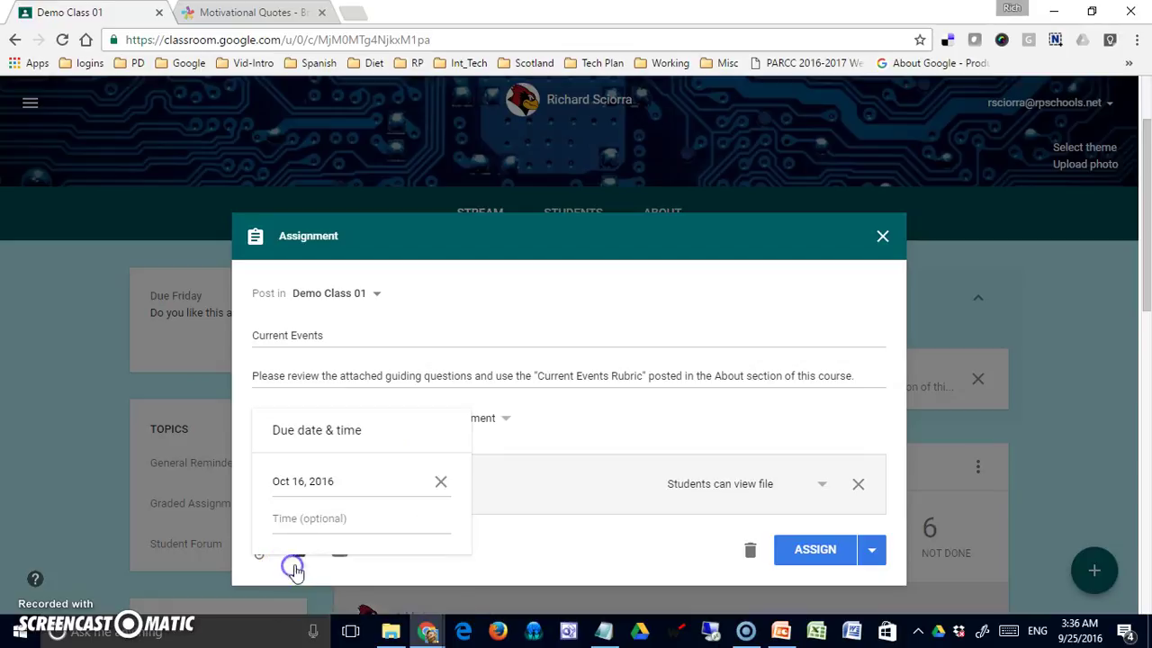
click(319, 516)
click(299, 519)
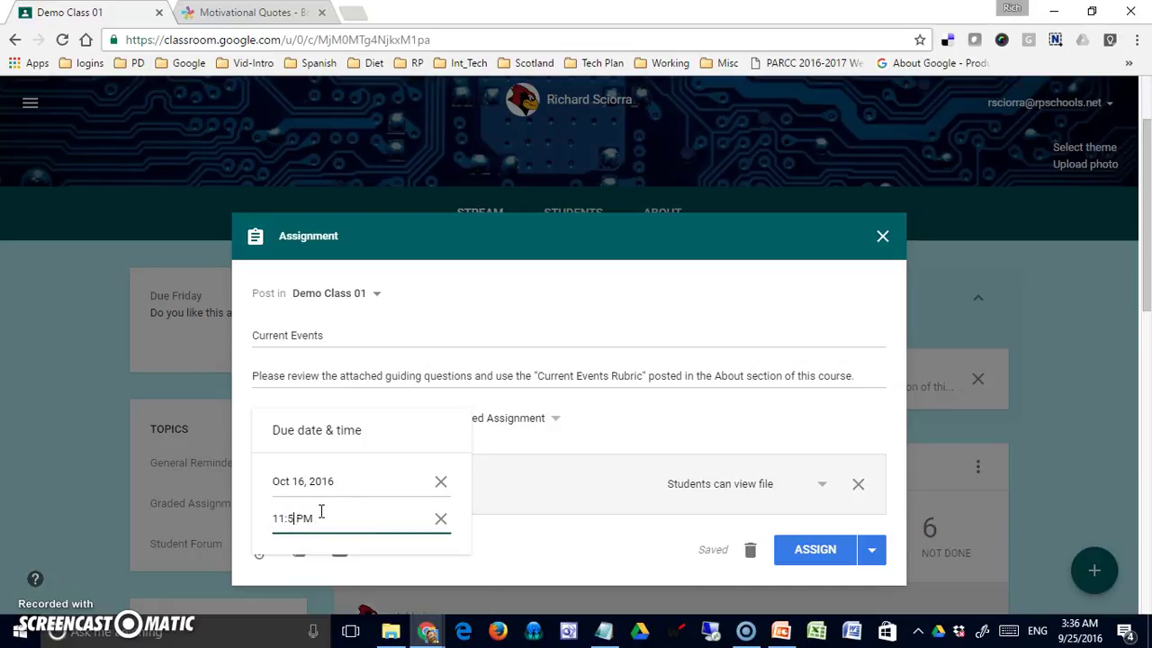
click(517, 515)
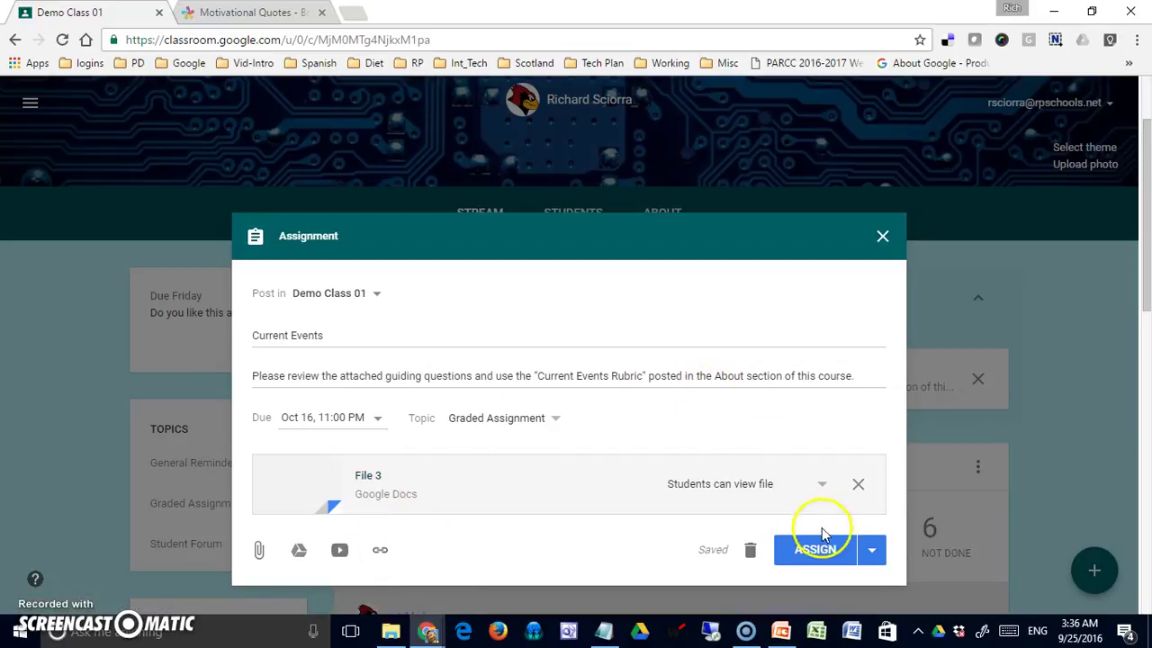
click(871, 549)
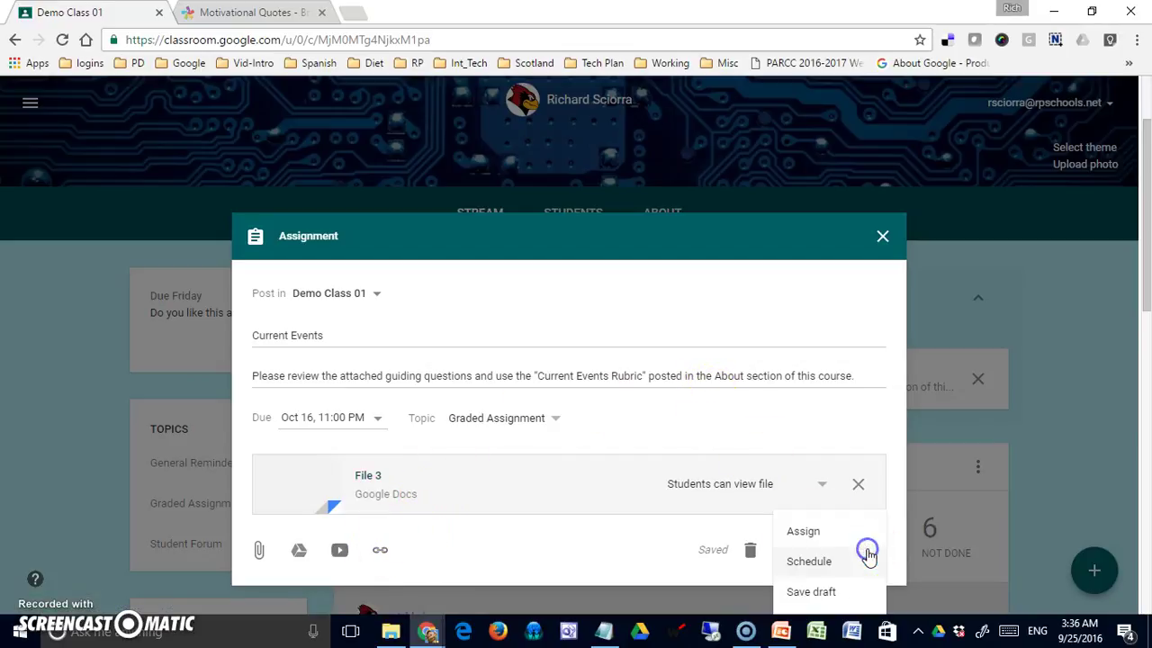
Schedule the Current Events assignment to post on Oct 3, 2016 at 8:00 AM
click(823, 562)
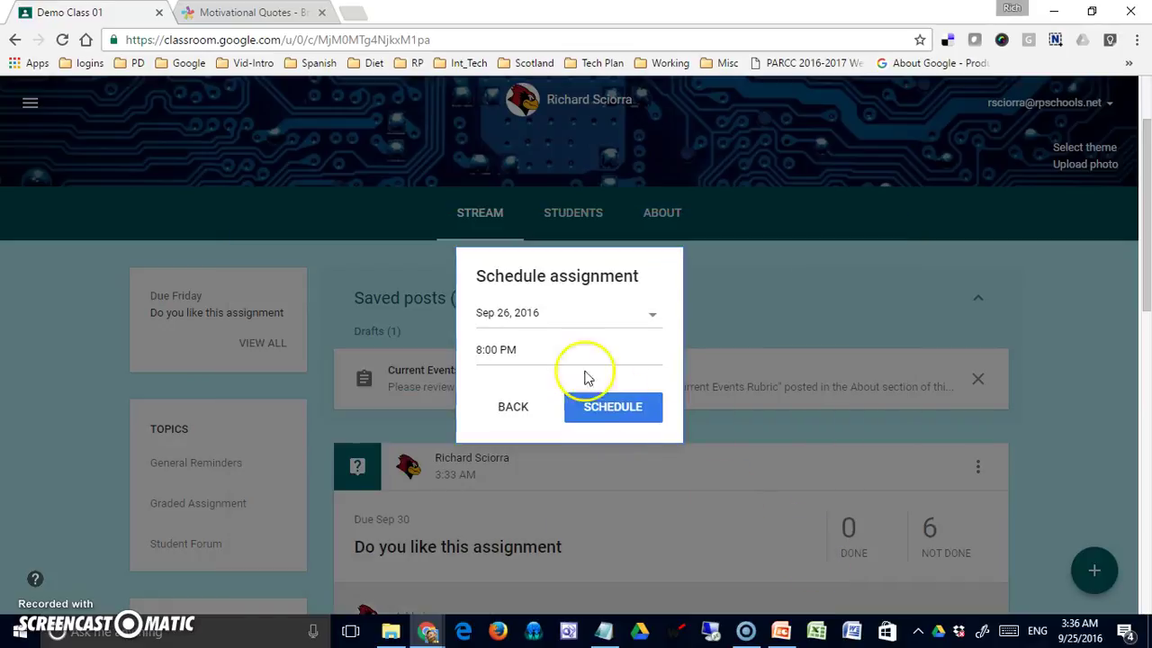
click(611, 320)
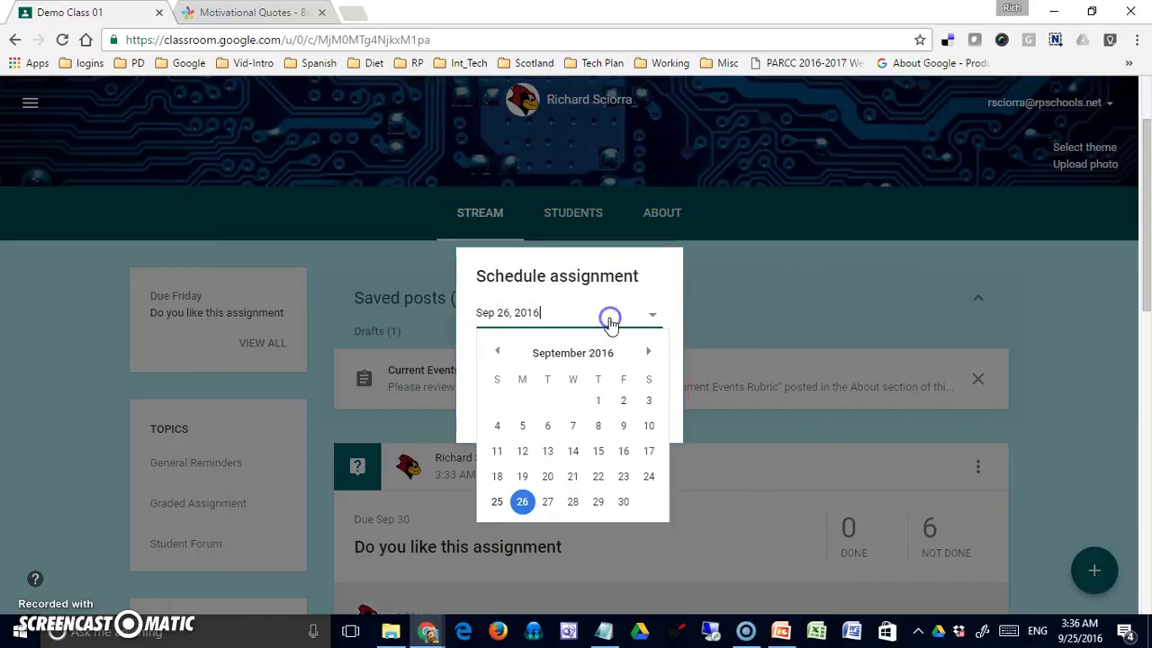
click(648, 353)
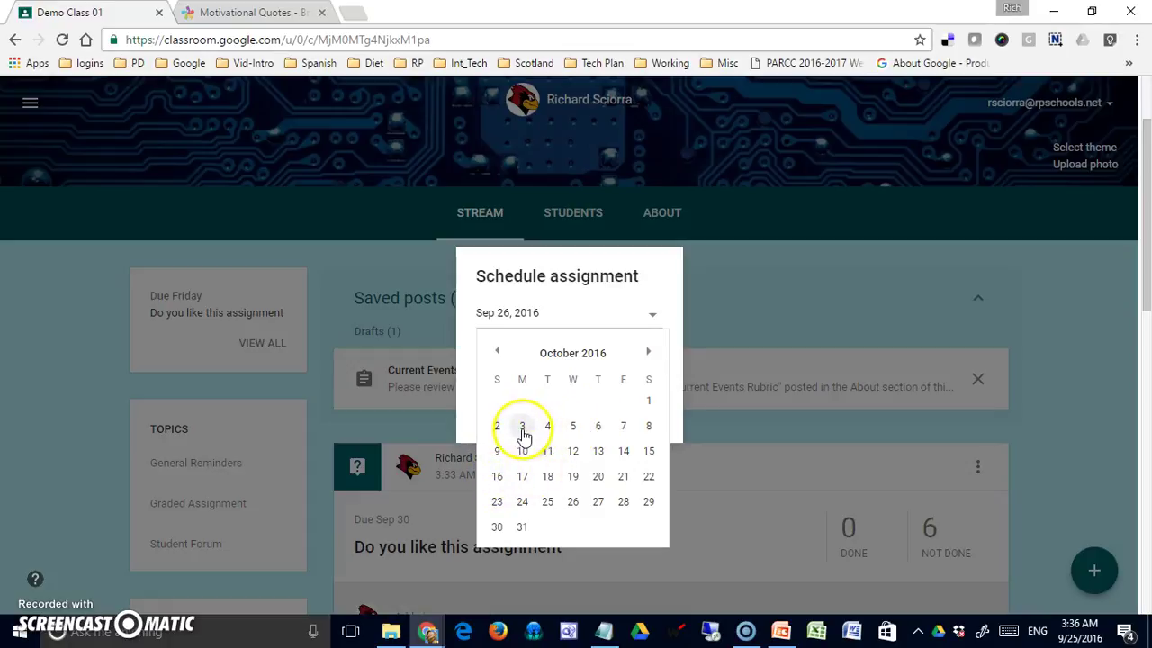
click(522, 430)
click(495, 358)
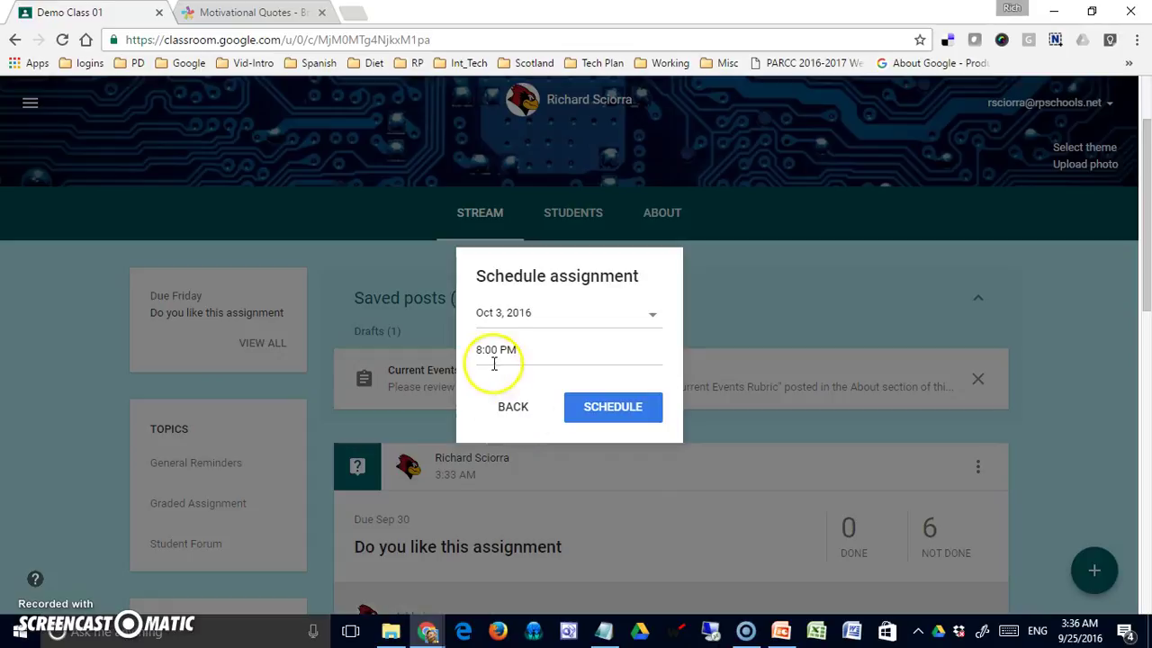
drag(476, 354, 511, 353)
click(508, 351)
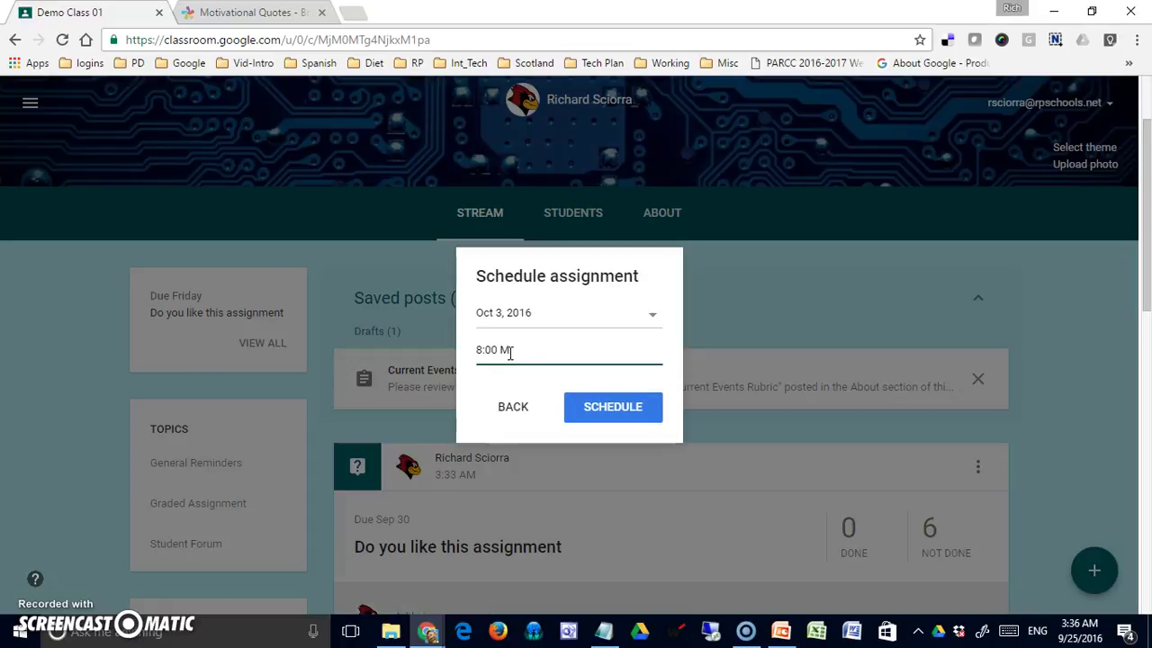
click(592, 406)
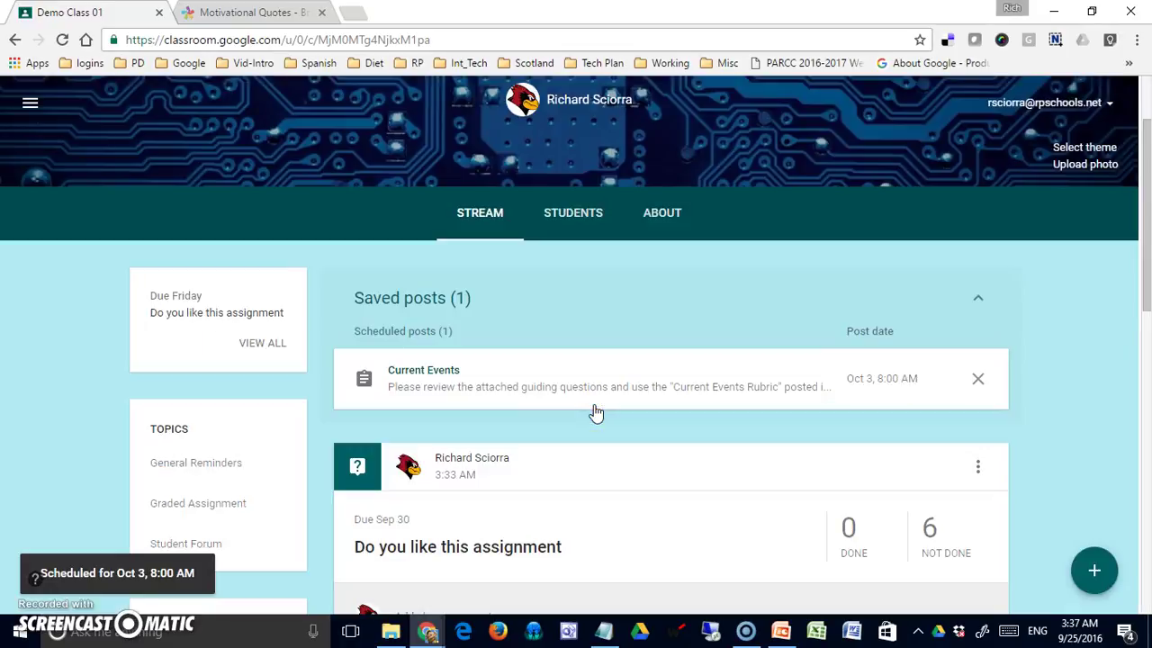
click(979, 476)
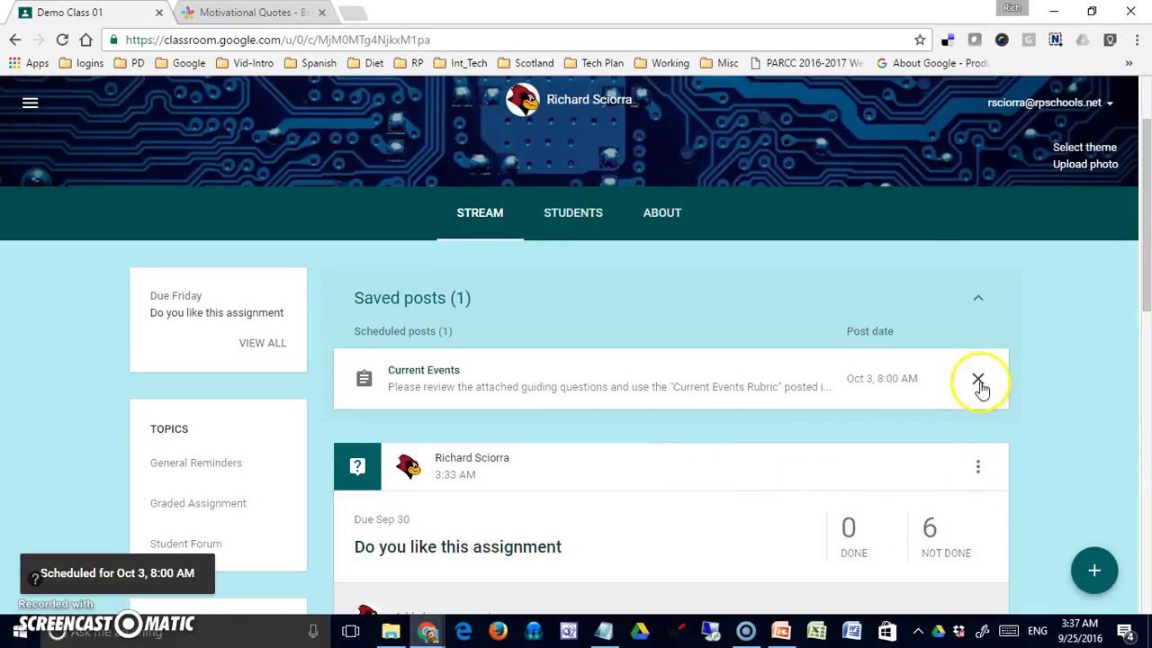
click(778, 389)
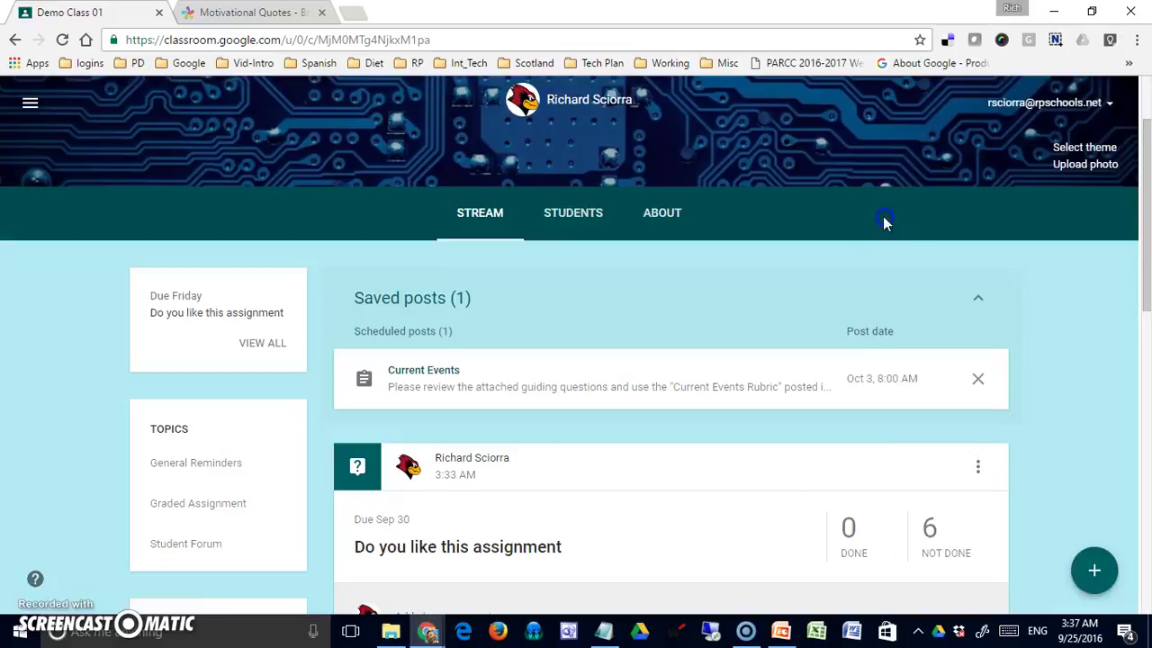
click(883, 217)
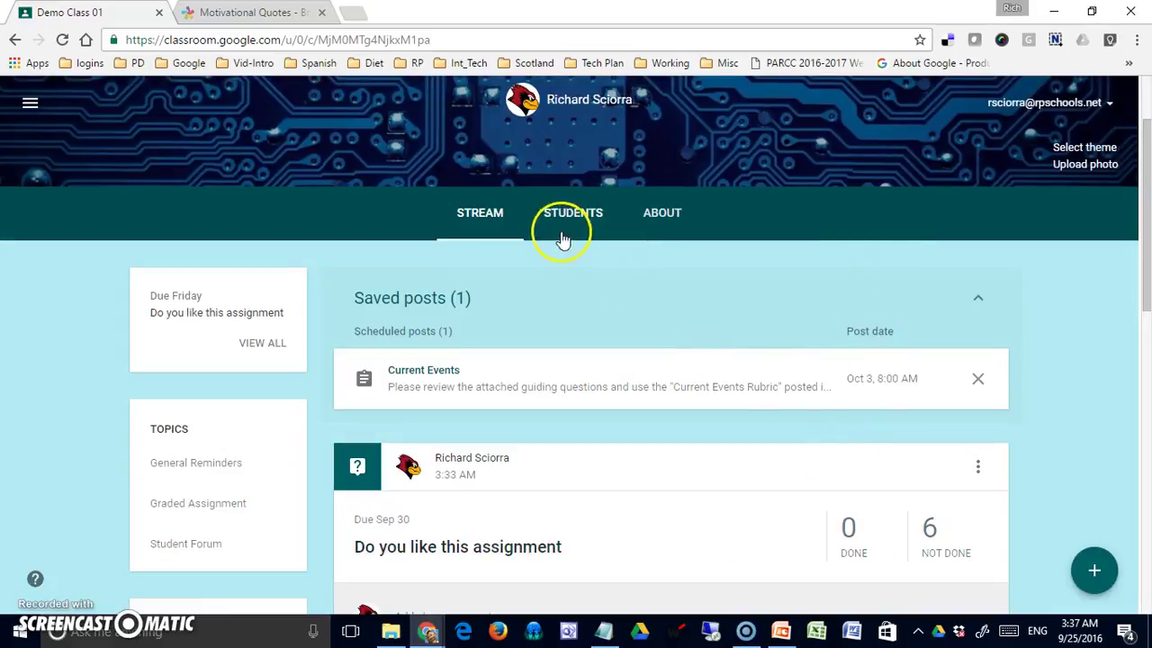
click(1092, 570)
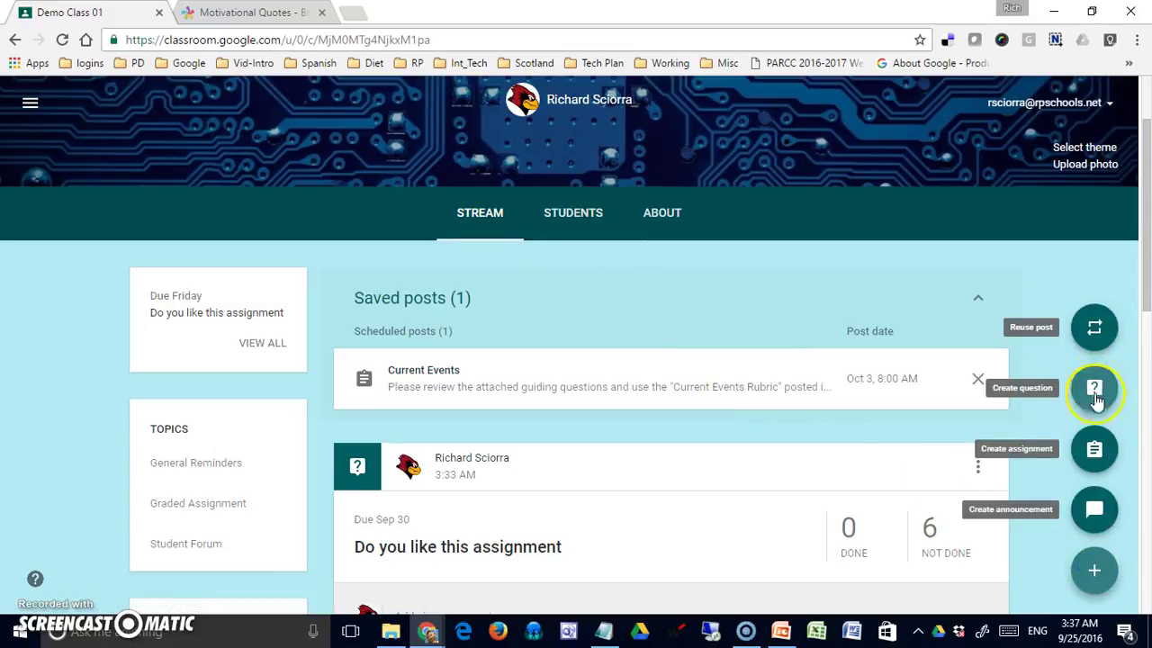